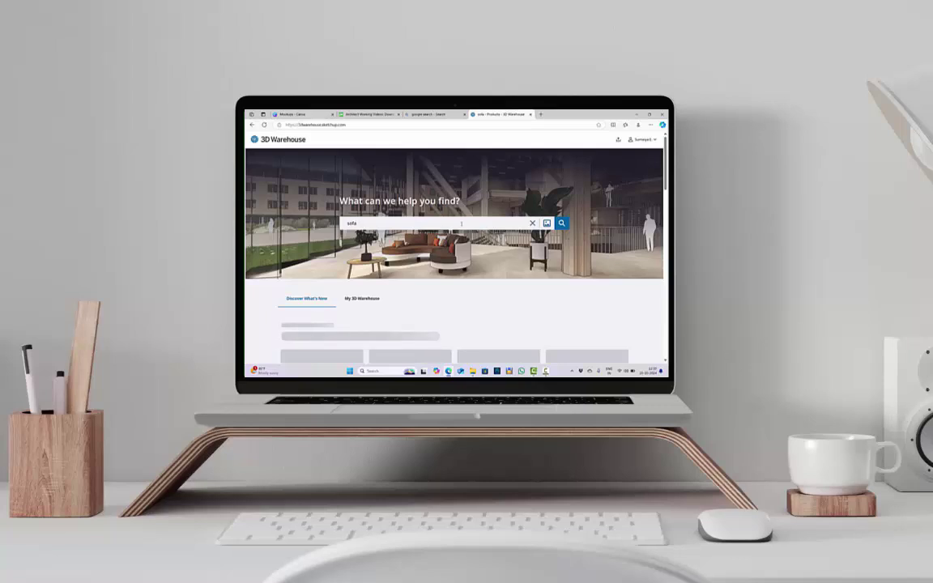
Search 3D Warehouse for "sofa", browse the models and open the dark blue sofa with rounded armrests
{"action": "key", "text": "Return"}
{"action": "scroll", "coordinate": [418, 240], "scroll_direction": "down", "scroll_amount": 4}
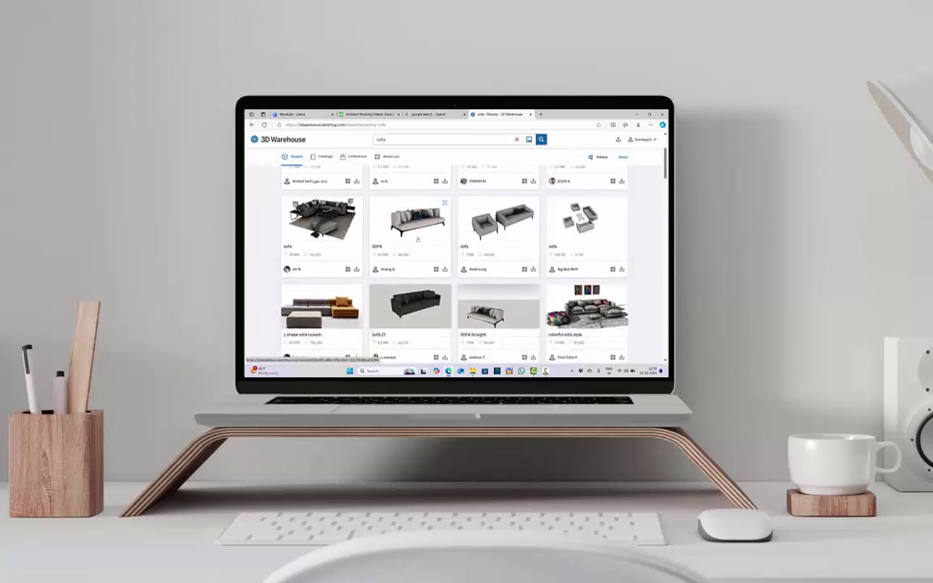
{"action": "scroll", "coordinate": [418, 240], "scroll_direction": "down", "scroll_amount": 15}
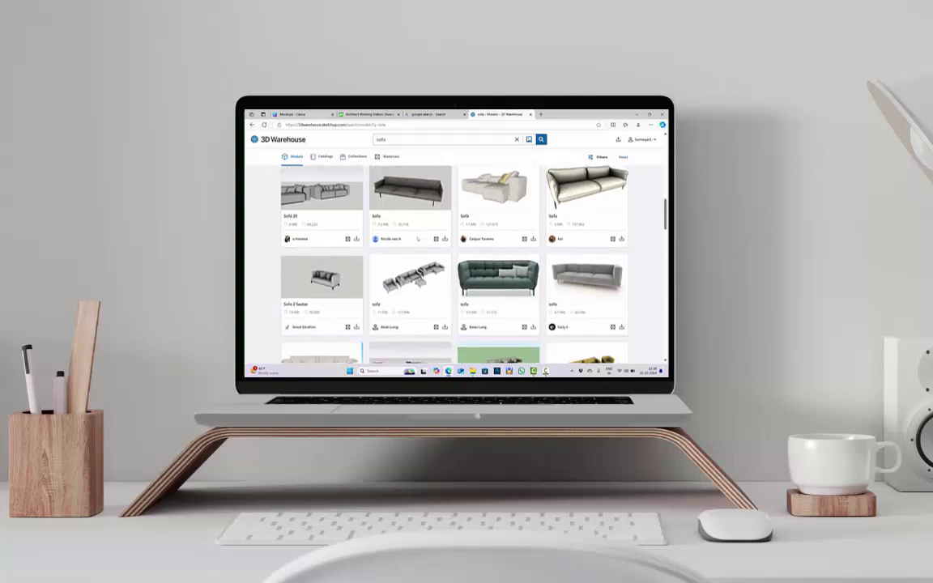
{"action": "scroll", "coordinate": [417, 239], "scroll_direction": "down", "scroll_amount": 5}
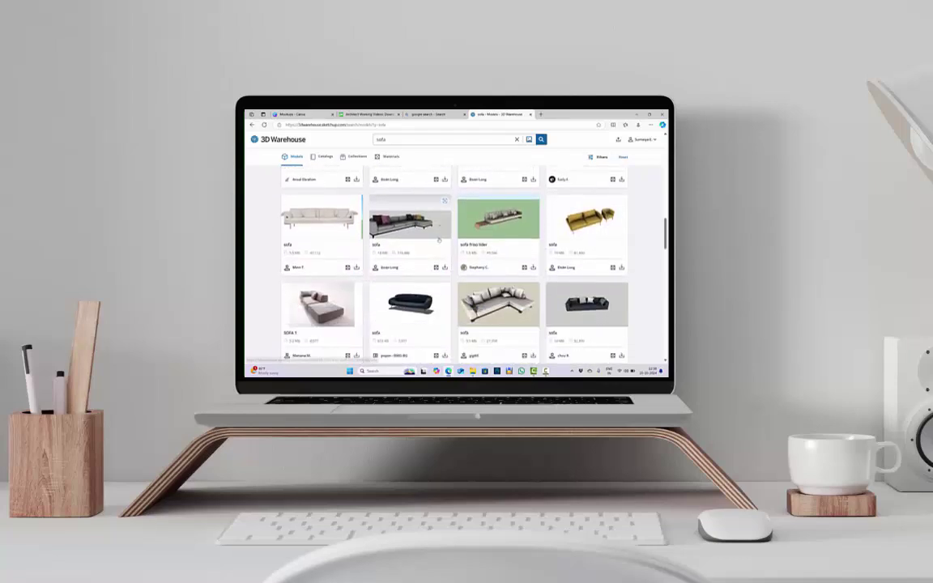
{"action": "scroll", "coordinate": [438, 240], "scroll_direction": "down", "scroll_amount": 3}
{"action": "left_click", "coordinate": [403, 196]}
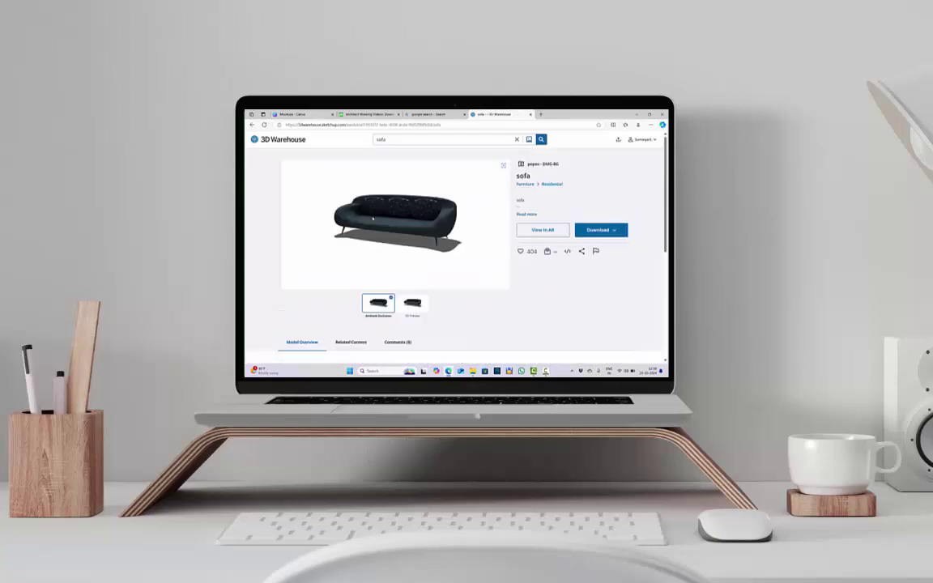
Show the dark blue sofa's 3D preview, check its model info and download the model
{"action": "left_click", "coordinate": [411, 306]}
{"action": "scroll", "coordinate": [578, 204], "scroll_direction": "down", "scroll_amount": 5}
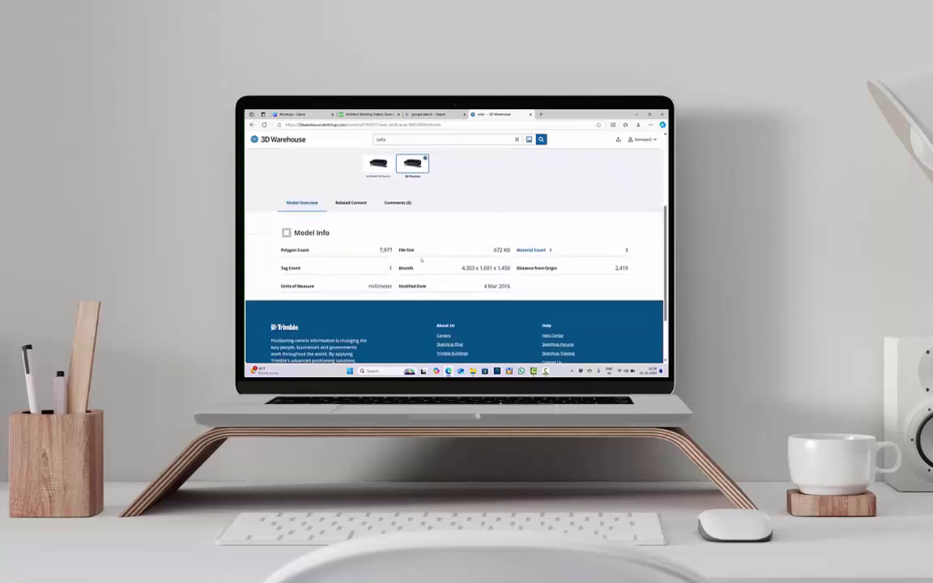
{"action": "scroll", "coordinate": [577, 204], "scroll_direction": "up", "scroll_amount": 5}
{"action": "left_click", "coordinate": [592, 233]}
{"action": "left_click", "coordinate": [593, 249]}
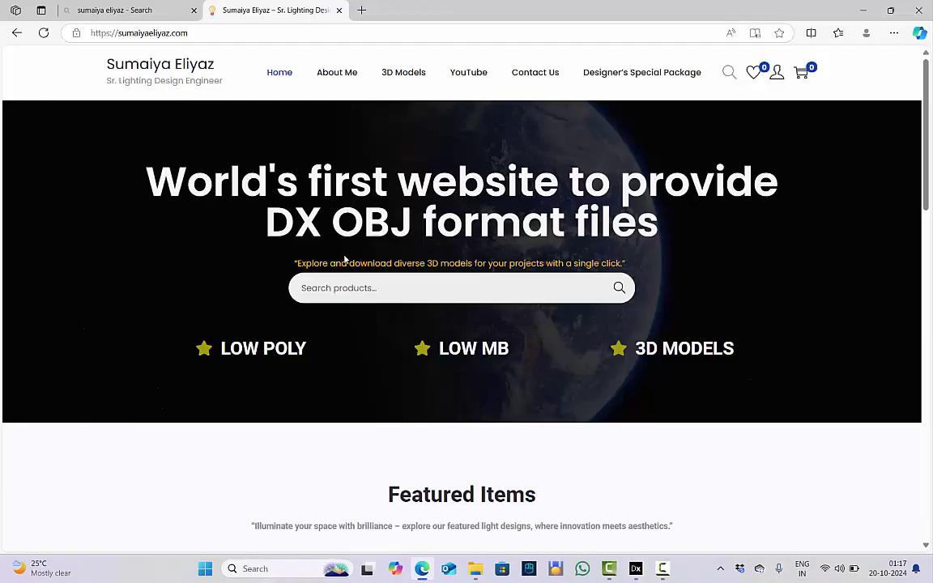
Open the website's 3D Models catalogue and look through the furniture and accessory models on offer
{"action": "left_click", "coordinate": [402, 75]}
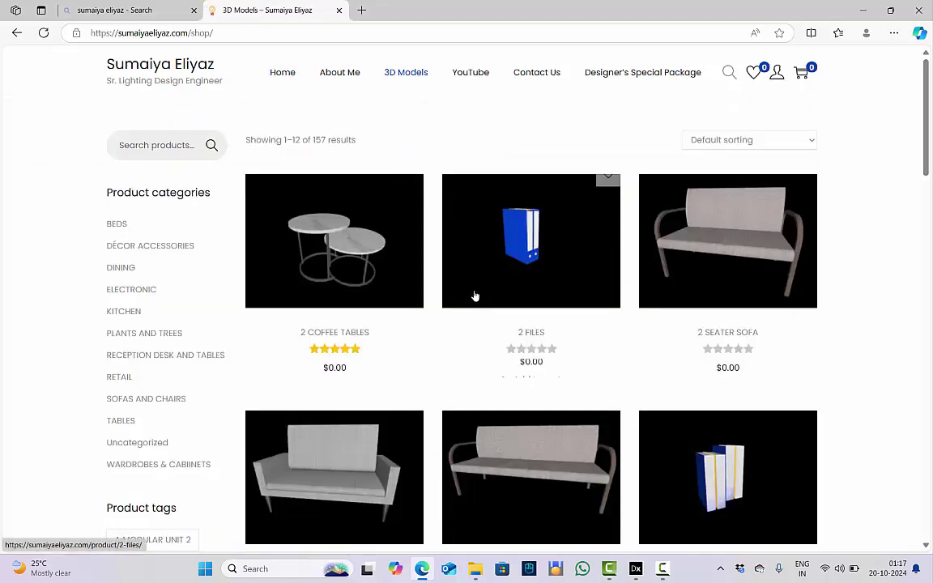
{"action": "scroll", "coordinate": [474, 296], "scroll_direction": "down", "scroll_amount": 5}
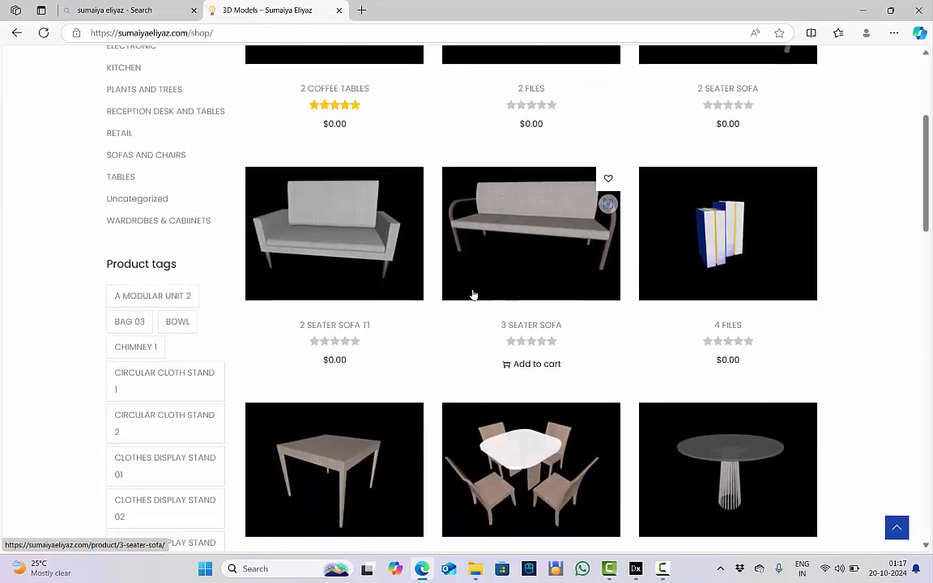
{"action": "scroll", "coordinate": [474, 295], "scroll_direction": "down", "scroll_amount": 2}
{"action": "scroll", "coordinate": [474, 295], "scroll_direction": "up", "scroll_amount": 5}
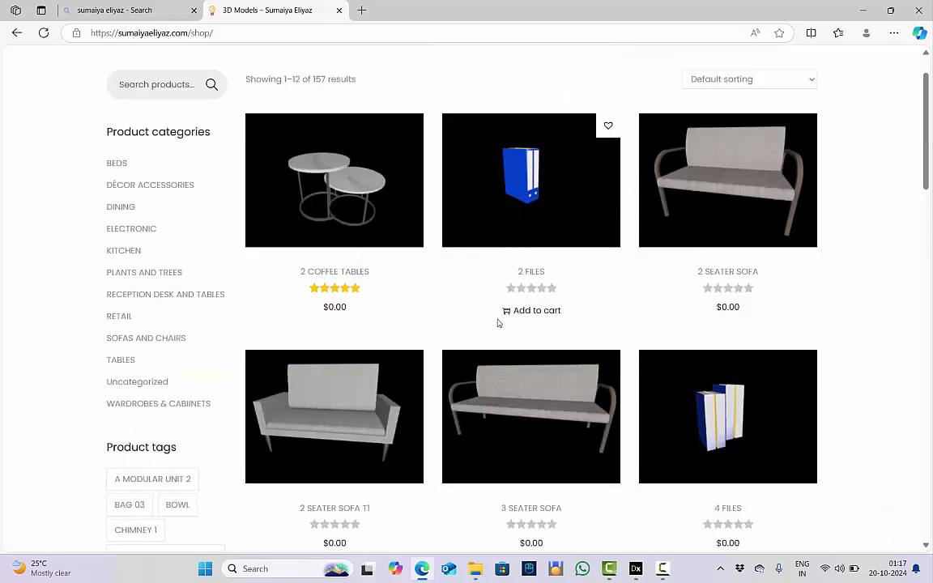
{"action": "scroll", "coordinate": [498, 323], "scroll_direction": "down", "scroll_amount": 4}
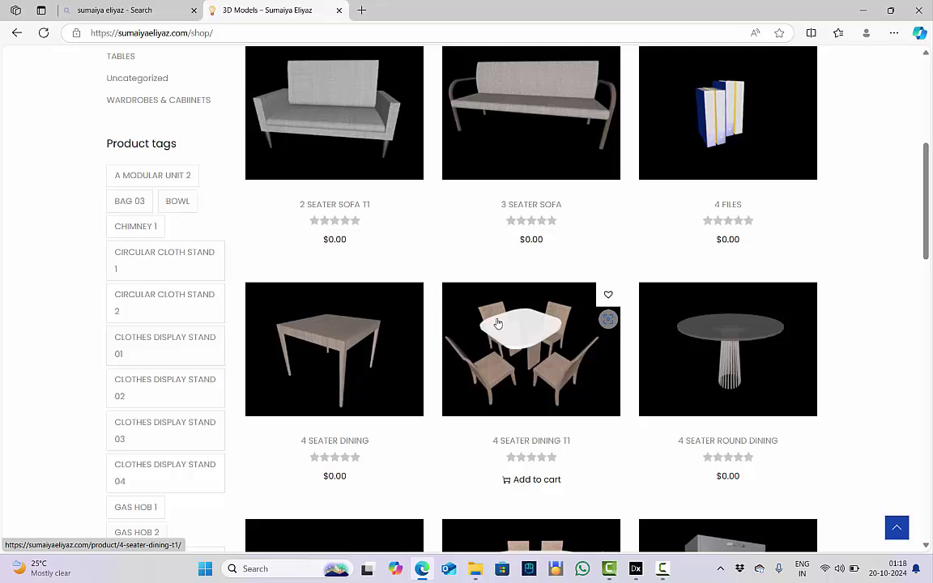
{"action": "scroll", "coordinate": [498, 323], "scroll_direction": "up", "scroll_amount": 3}
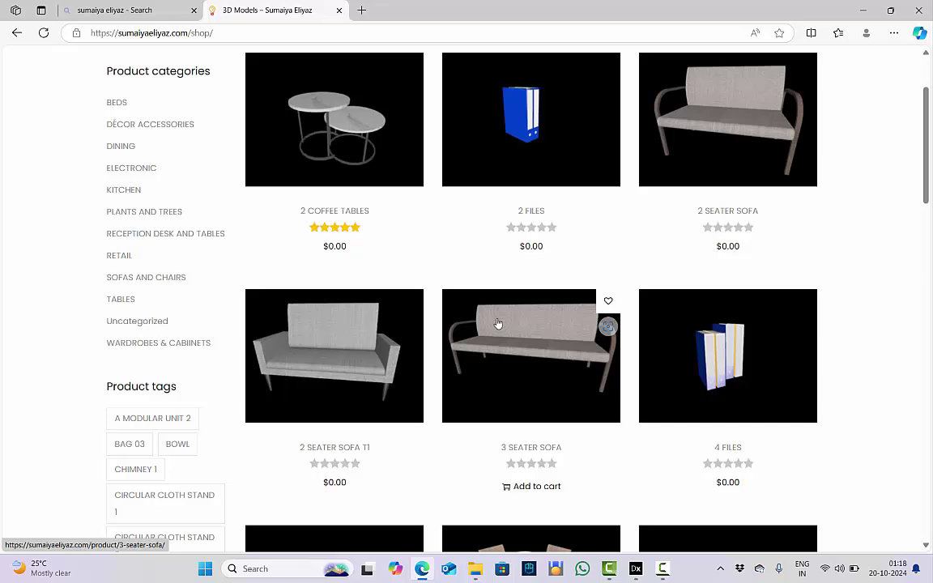
{"action": "scroll", "coordinate": [407, 320], "scroll_direction": "up", "scroll_amount": 2}
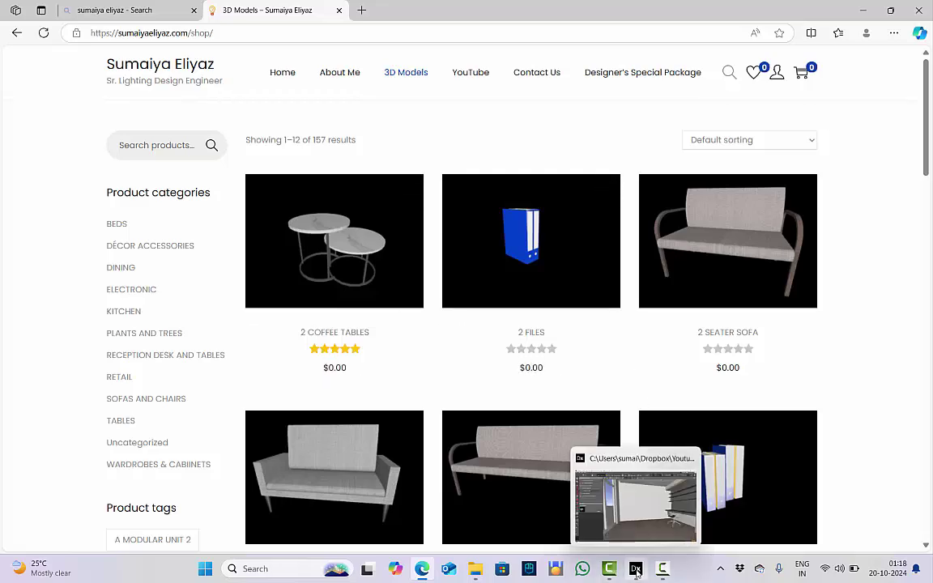
Switch to DIALux evo and inspect Room 1 of the Home Office project, including its wardrobes, desk area and window wall
{"action": "left_click", "coordinate": [576, 512]}
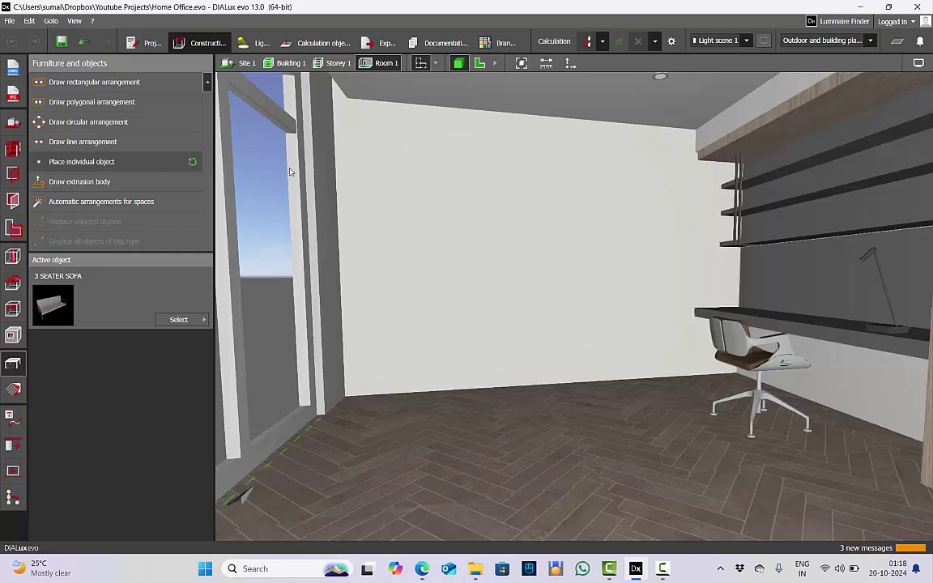
{"action": "scroll", "coordinate": [507, 338], "scroll_direction": "down", "scroll_amount": 3}
{"action": "right_click_drag", "start_coordinate": [507, 338], "coordinate": [595, 366]}
{"action": "scroll", "coordinate": [512, 340], "scroll_direction": "up", "scroll_amount": 4}
{"action": "left_click", "coordinate": [590, 308]}
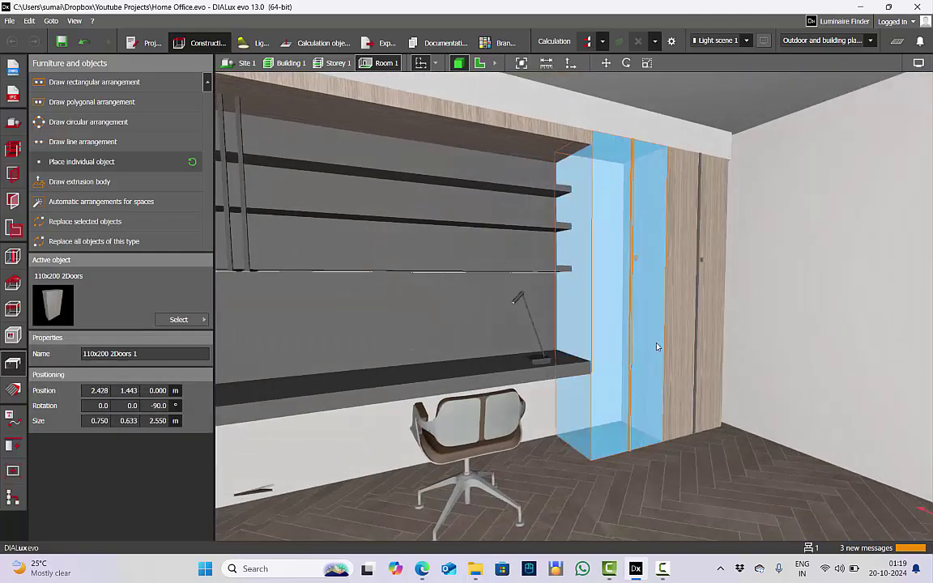
{"action": "left_click", "coordinate": [571, 369]}
{"action": "left_click", "coordinate": [703, 478]}
{"action": "right_click_drag", "start_coordinate": [703, 478], "coordinate": [526, 489]}
{"action": "scroll", "coordinate": [680, 316], "scroll_direction": "down", "scroll_amount": 2}
{"action": "right_click_drag", "start_coordinate": [349, 360], "coordinate": [269, 376]}
{"action": "right_click_drag", "start_coordinate": [390, 415], "coordinate": [321, 440]}
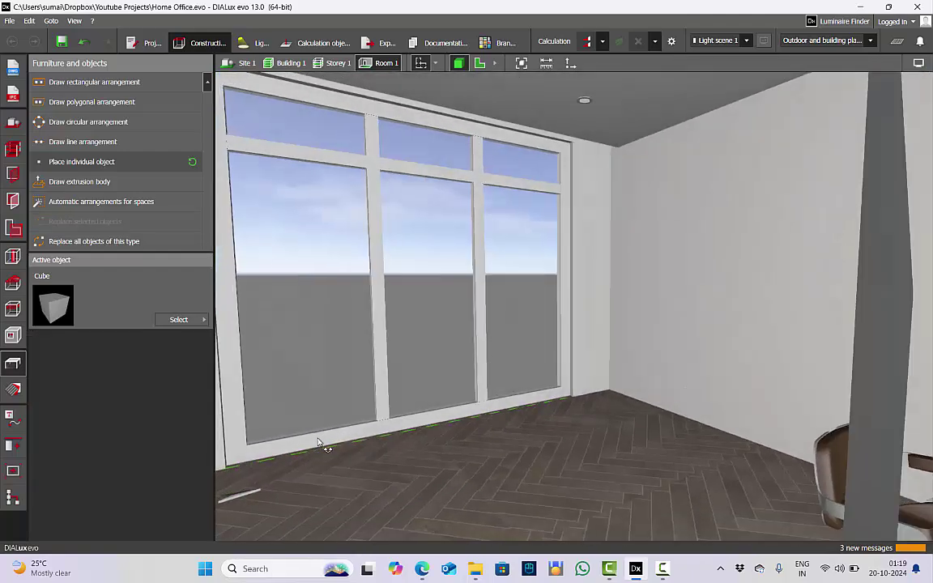
{"action": "scroll", "coordinate": [377, 361], "scroll_direction": "down", "scroll_amount": 2}
{"action": "scroll", "coordinate": [323, 432], "scroll_direction": "up", "scroll_amount": 1}
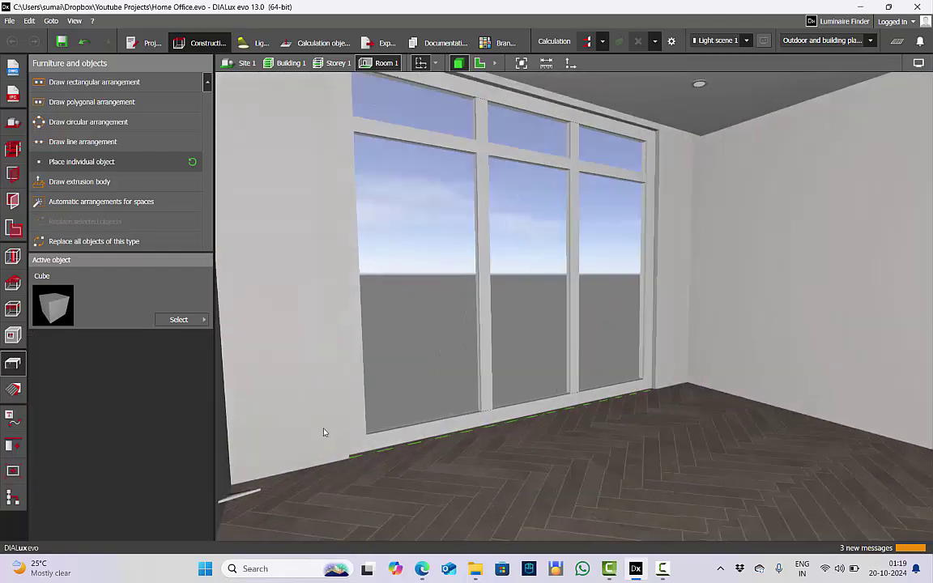
Open the 3D MODELS folder from the object selection and look through its furniture files
{"action": "left_click", "coordinate": [180, 320]}
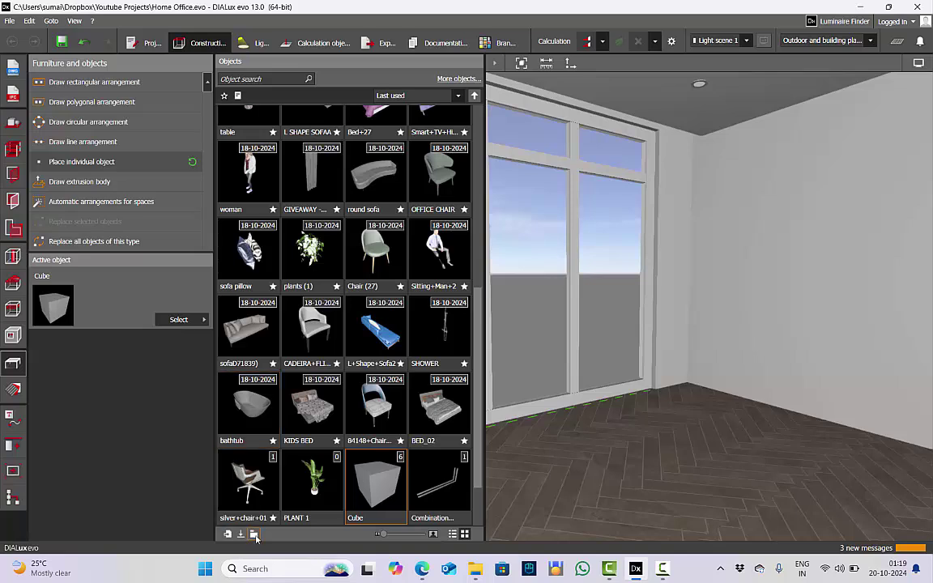
{"action": "left_click", "coordinate": [256, 536]}
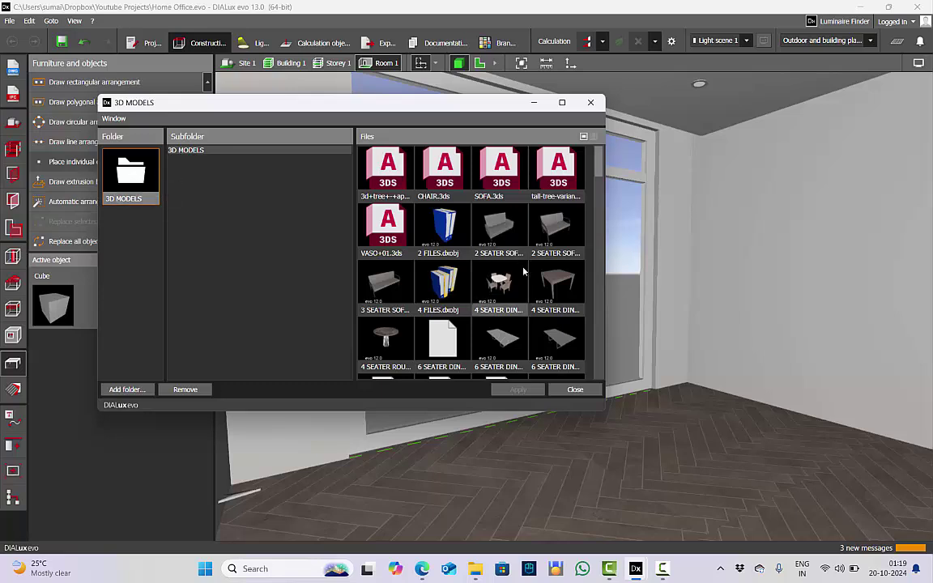
{"action": "scroll", "coordinate": [531, 290], "scroll_direction": "down", "scroll_amount": 1}
{"action": "scroll", "coordinate": [531, 290], "scroll_direction": "down", "scroll_amount": 10}
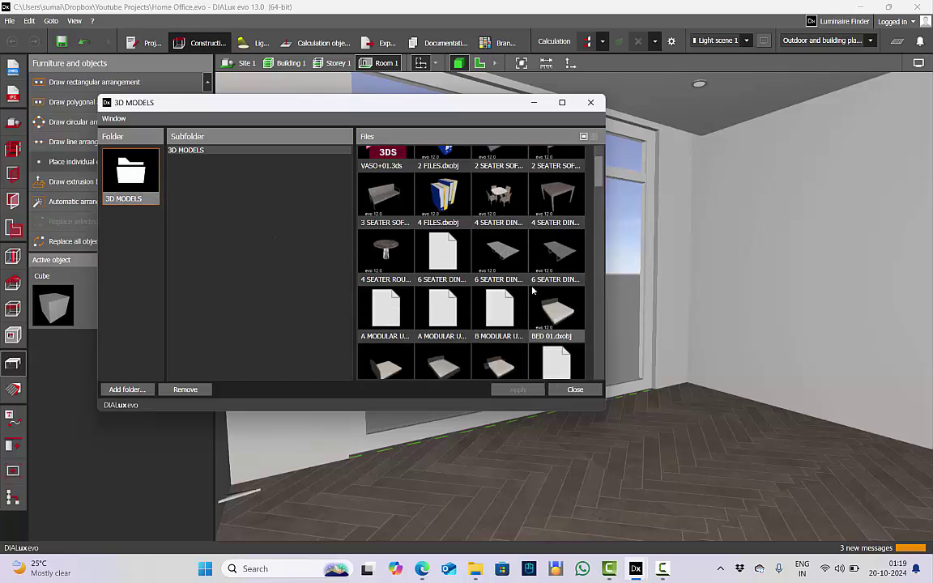
{"action": "scroll", "coordinate": [531, 290], "scroll_direction": "down", "scroll_amount": 10}
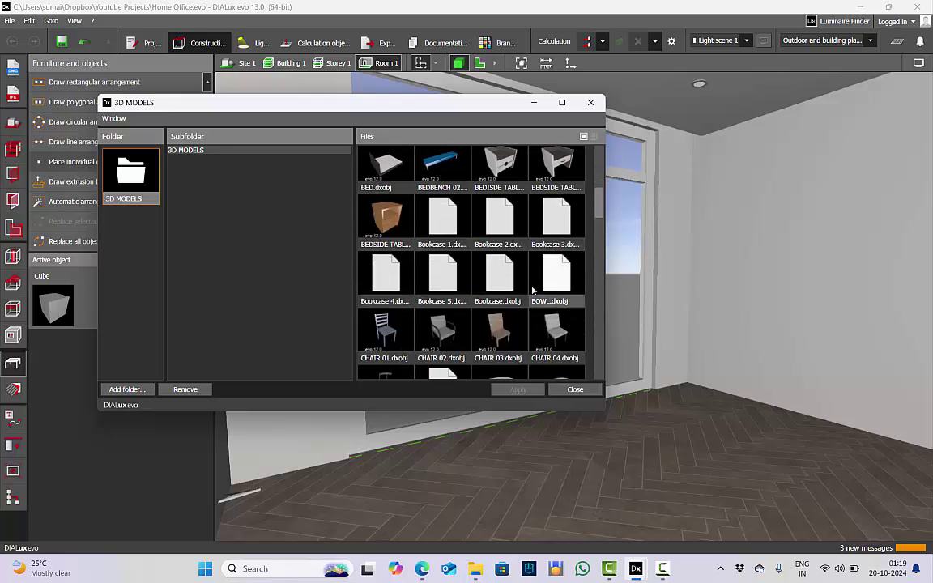
{"action": "scroll", "coordinate": [532, 289], "scroll_direction": "down", "scroll_amount": 10}
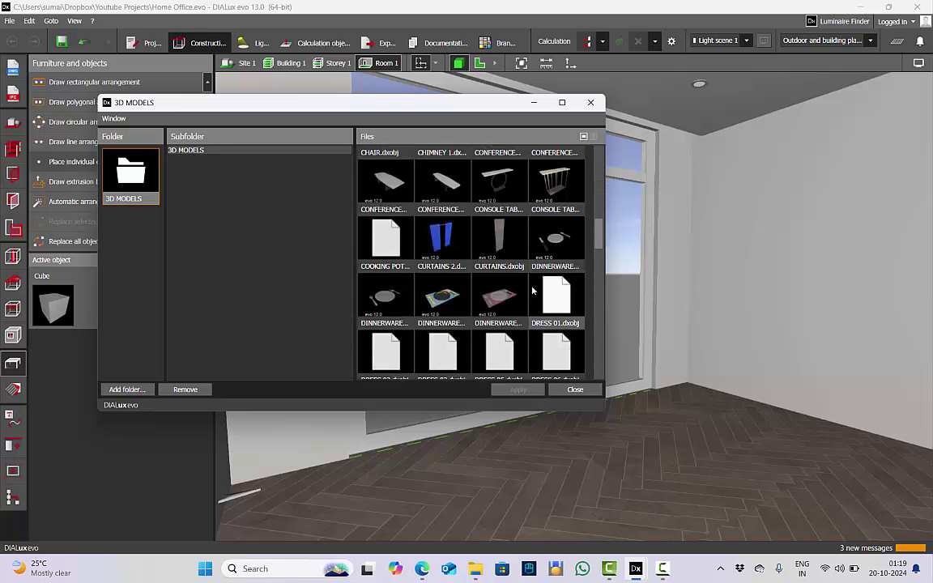
{"action": "scroll", "coordinate": [532, 290], "scroll_direction": "down", "scroll_amount": 4}
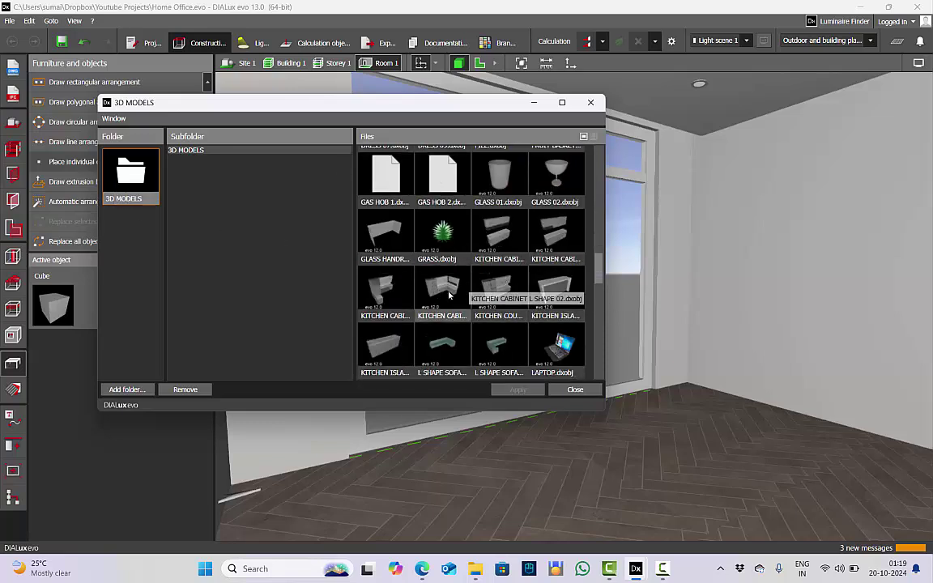
{"action": "scroll", "coordinate": [498, 332], "scroll_direction": "down", "scroll_amount": 2}
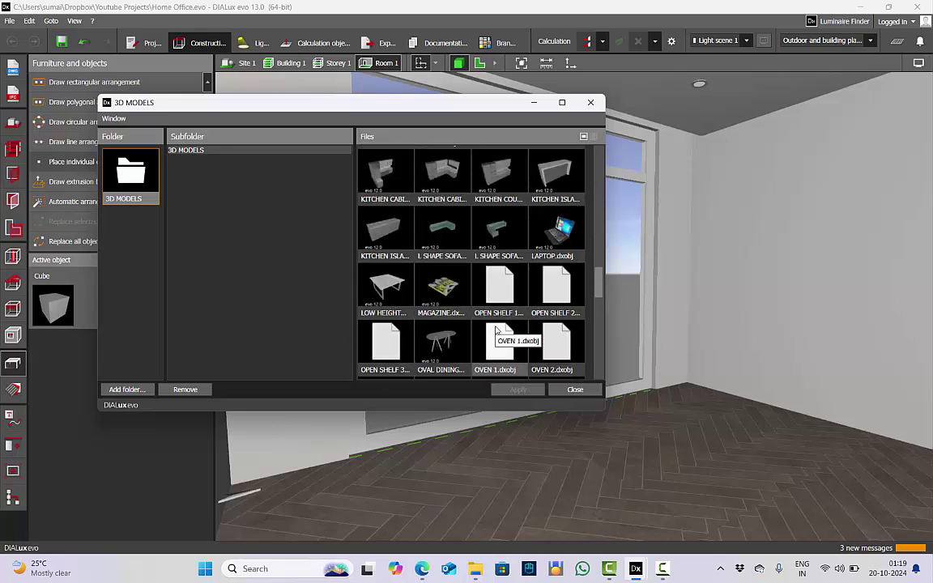
{"action": "scroll", "coordinate": [497, 330], "scroll_direction": "up", "scroll_amount": 8}
{"action": "scroll", "coordinate": [497, 329], "scroll_direction": "up", "scroll_amount": 10}
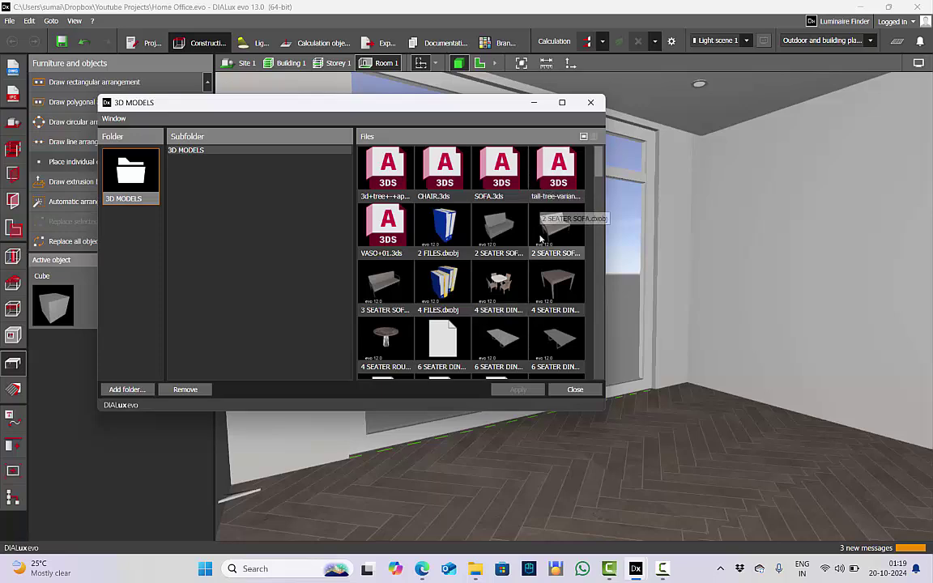
Maximize the 3D MODELS library, choose 2 SEATER SOFA T1 and place it on the floor near the window wall
{"action": "left_click", "coordinate": [562, 102]}
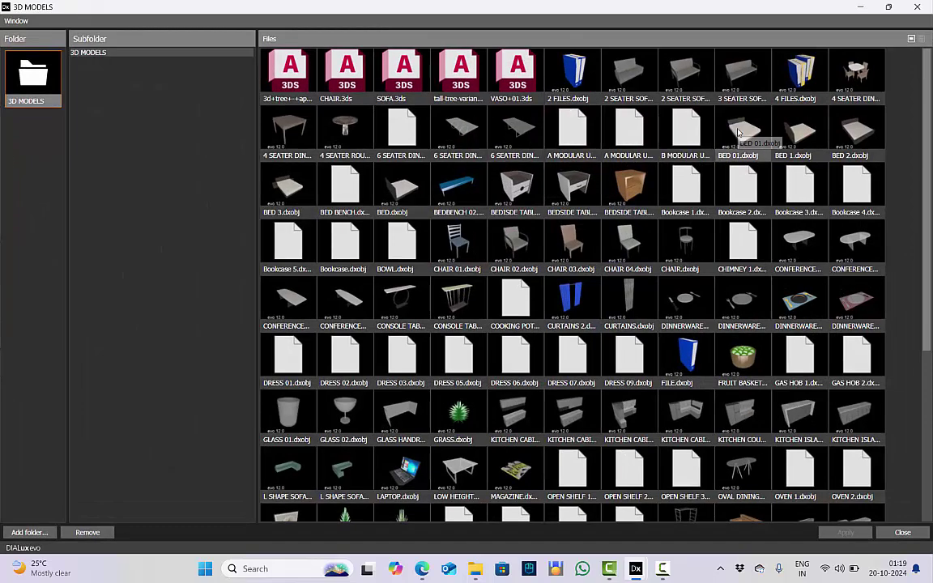
{"action": "left_click", "coordinate": [626, 86]}
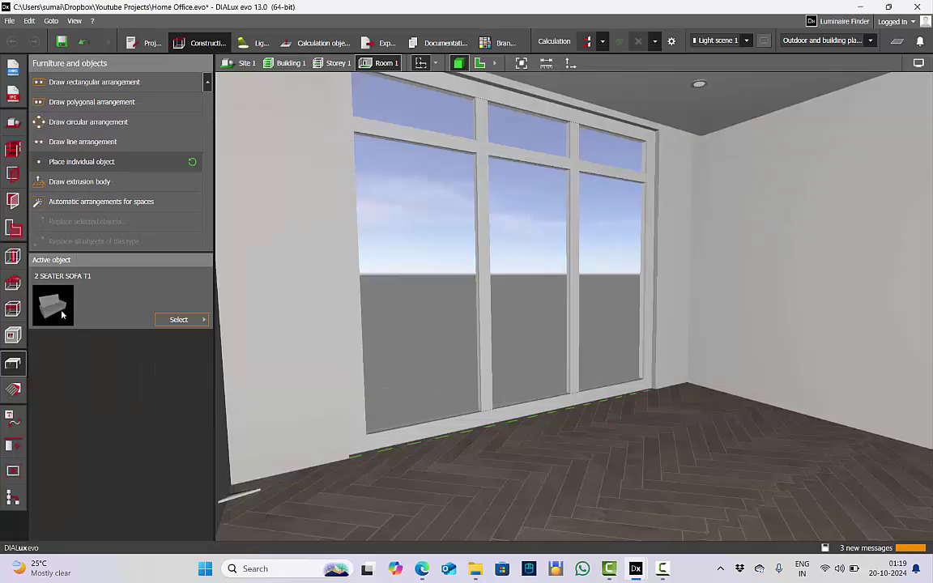
{"action": "left_click", "coordinate": [73, 161]}
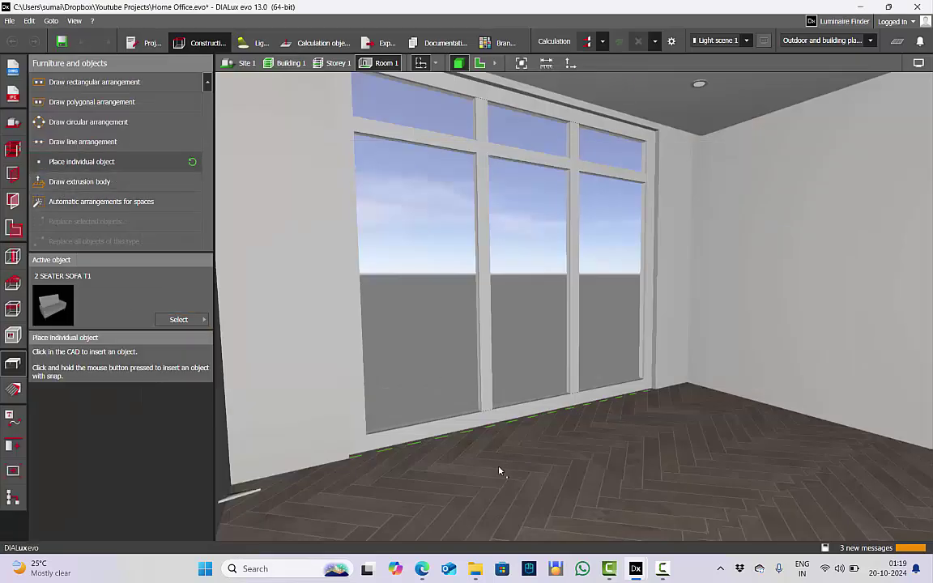
{"action": "left_click", "coordinate": [525, 424]}
In the floor plan view, rotate the two-seater sofa 90° and move it against the upper part of the window wall
{"action": "right_click_drag", "start_coordinate": [600, 444], "coordinate": [520, 91]}
{"action": "left_click", "coordinate": [485, 65]}
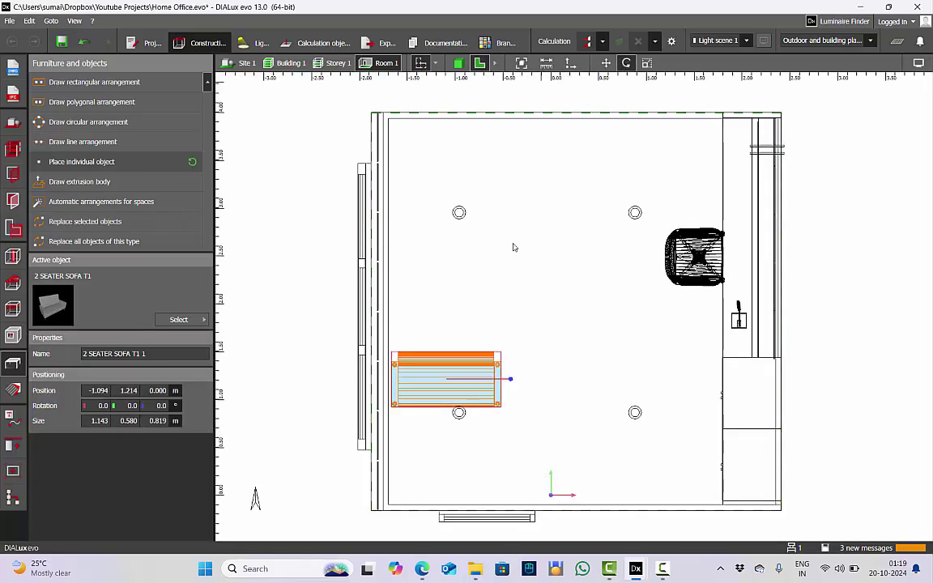
{"action": "left_click_drag", "start_coordinate": [510, 383], "coordinate": [431, 199]}
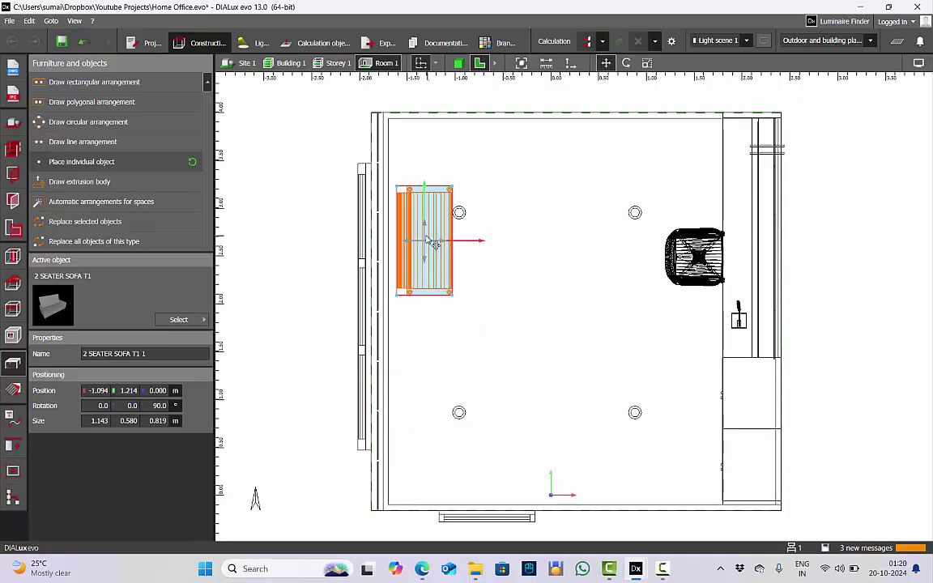
Choose LOW HEIGHT TABLE from the 3D MODELS library and place it on the floor in front of the two sofas
{"action": "key", "text": "alt+Tab"}
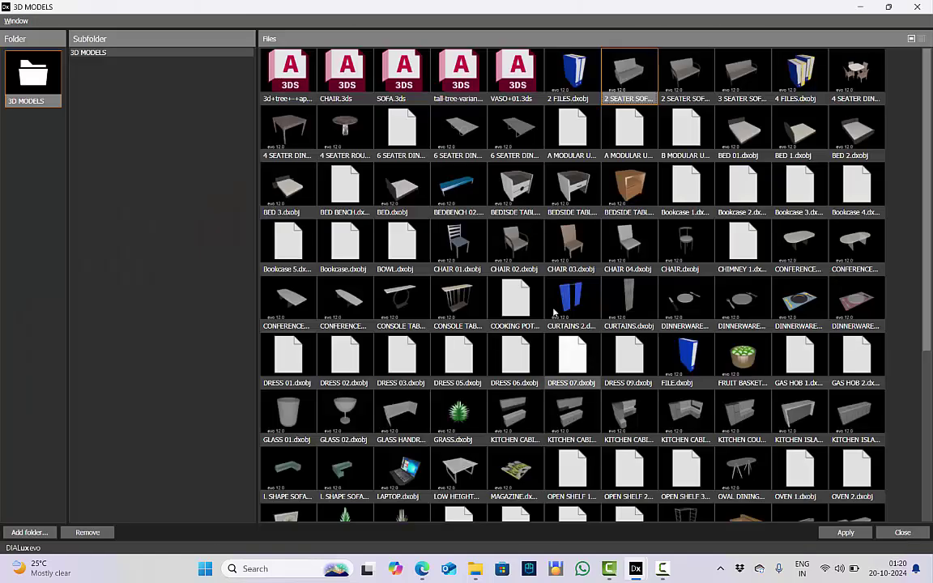
{"action": "scroll", "coordinate": [632, 323], "scroll_direction": "down", "scroll_amount": 1}
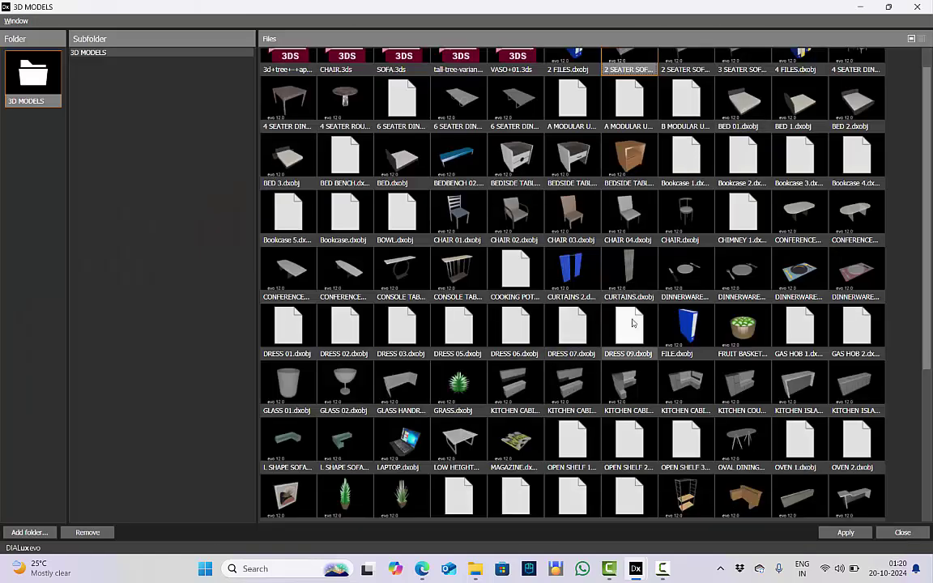
{"action": "scroll", "coordinate": [632, 323], "scroll_direction": "down", "scroll_amount": 1}
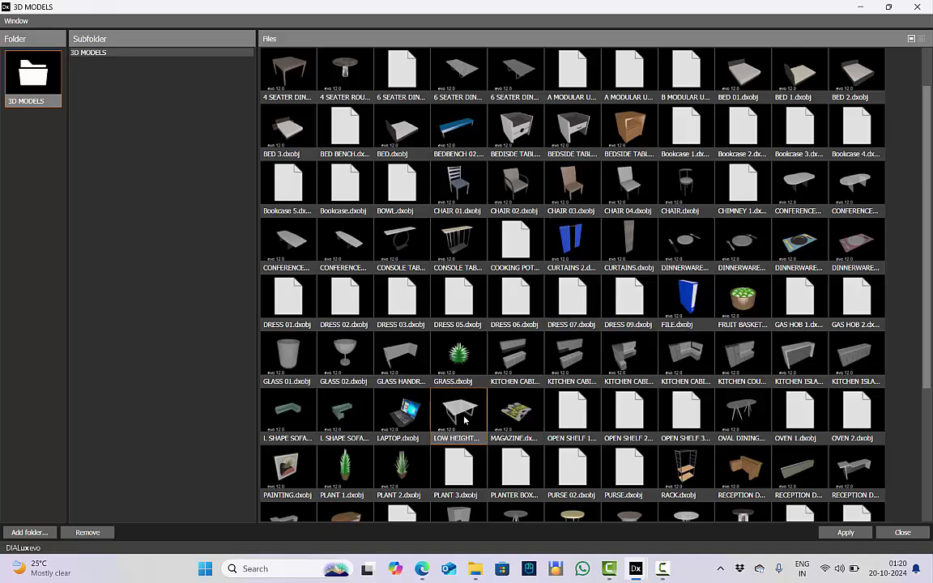
{"action": "double_click", "coordinate": [459, 413]}
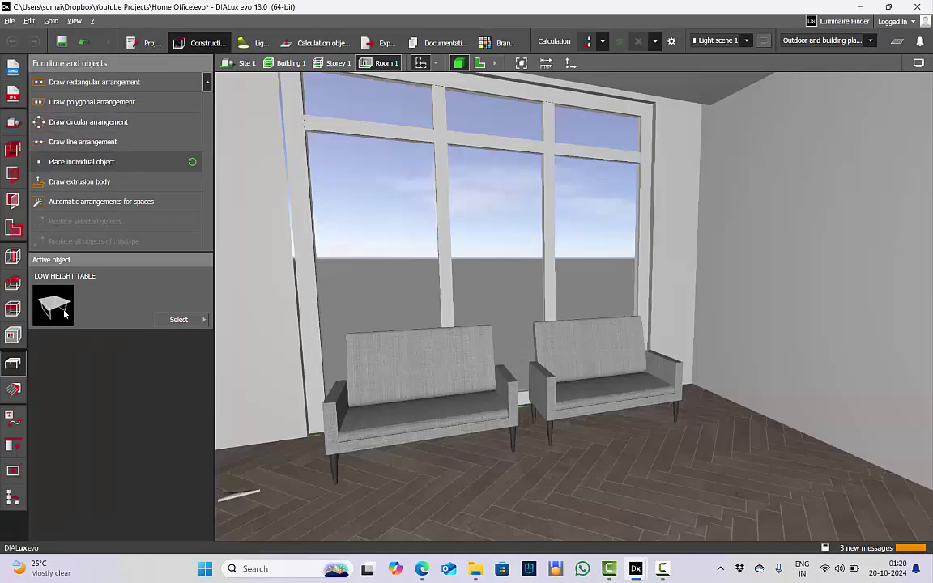
{"action": "left_click", "coordinate": [73, 163]}
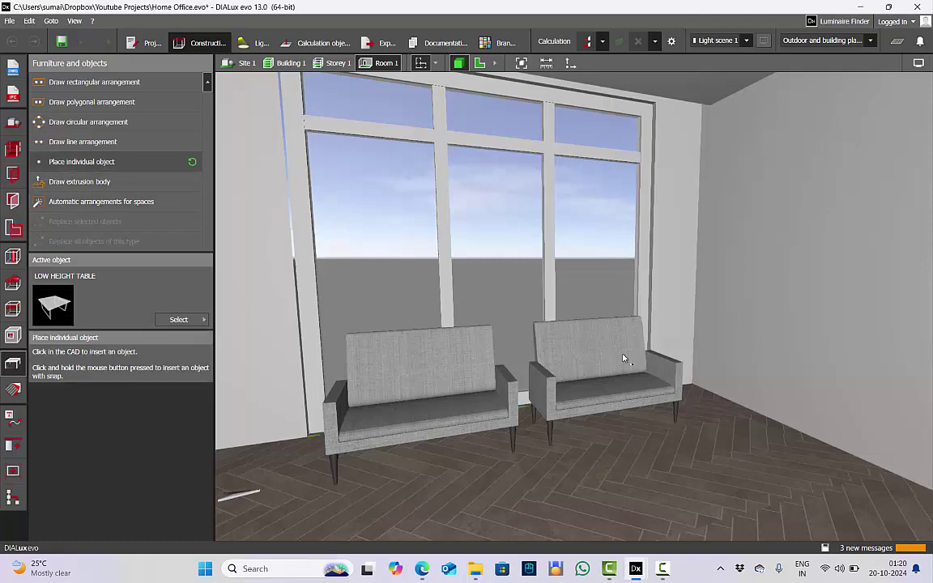
{"action": "scroll", "coordinate": [526, 407], "scroll_direction": "down", "scroll_amount": 2}
{"action": "left_click", "coordinate": [469, 442]}
{"action": "scroll", "coordinate": [468, 397], "scroll_direction": "up", "scroll_amount": 5}
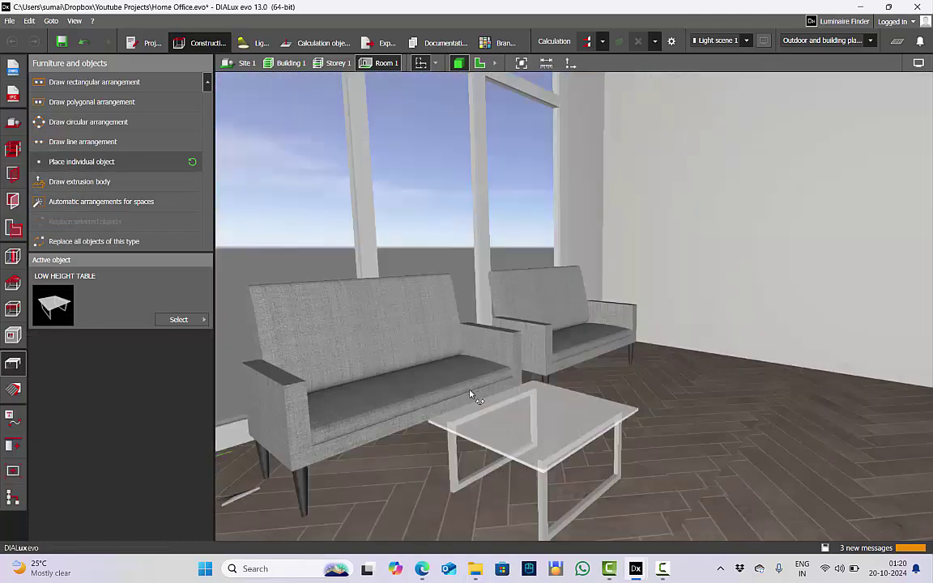
Look through the furniture and decoration files in the 3D MODELS library for a further object to add to the room
{"action": "scroll", "coordinate": [487, 455], "scroll_direction": "down", "scroll_amount": 5}
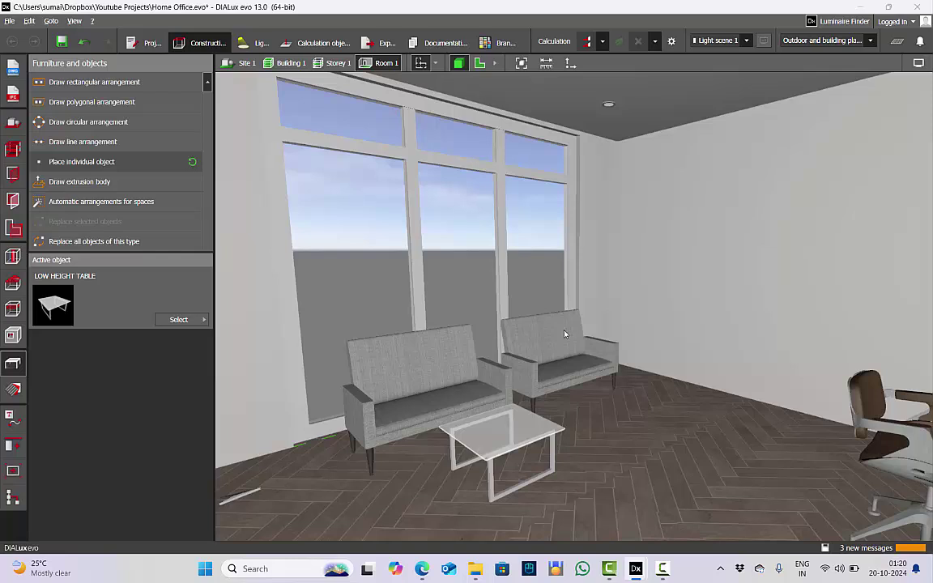
{"action": "key", "text": "alt+Tab"}
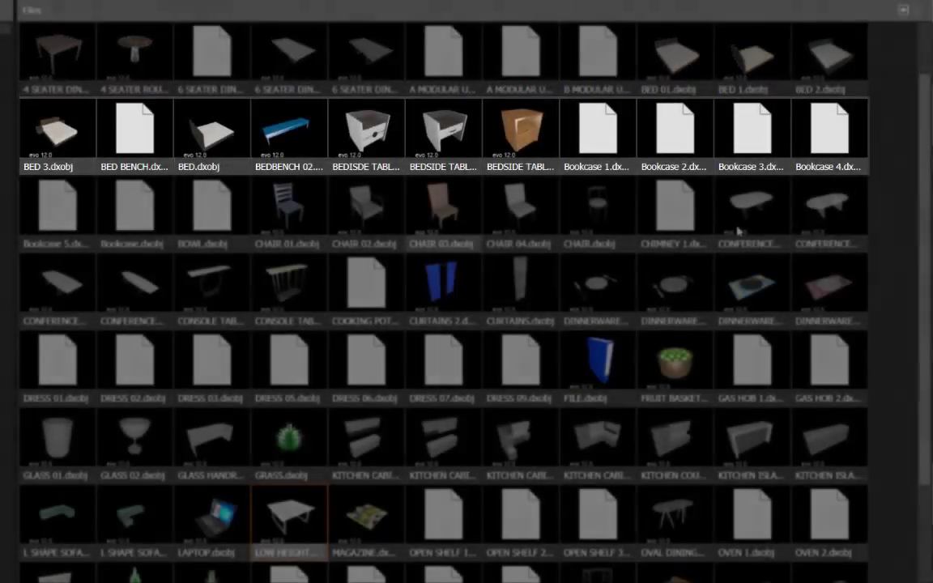
{"action": "scroll", "coordinate": [378, 507], "scroll_direction": "down", "scroll_amount": 4}
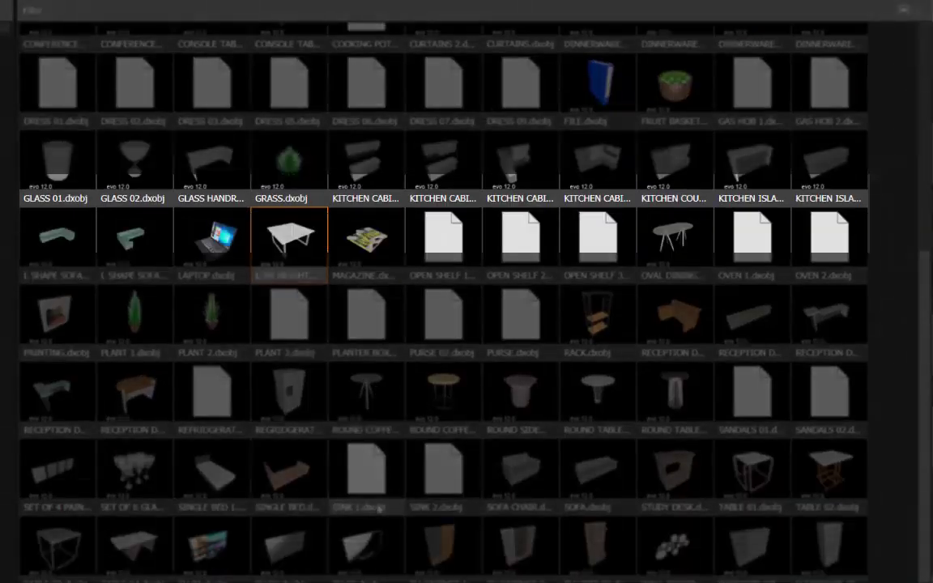
{"action": "scroll", "coordinate": [379, 508], "scroll_direction": "up", "scroll_amount": 2}
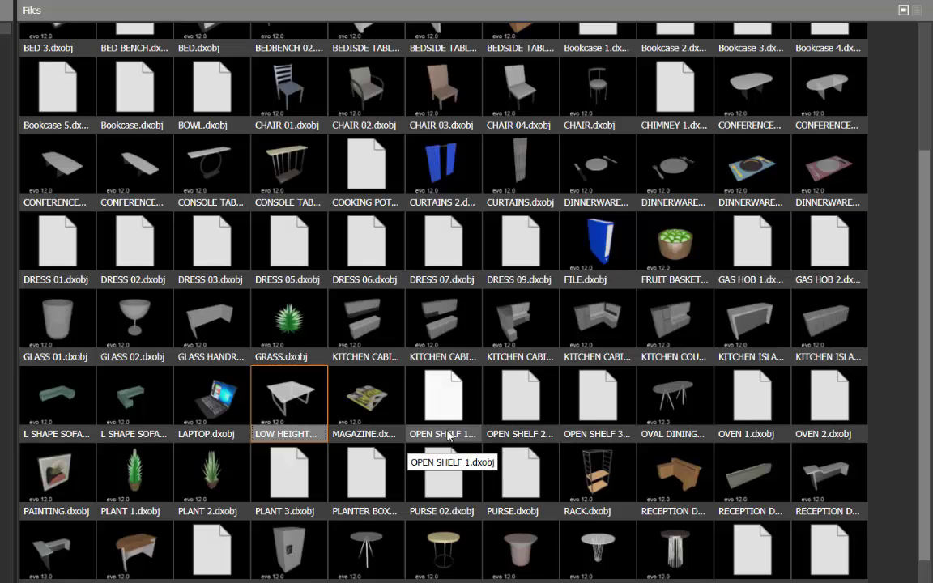
{"action": "scroll", "coordinate": [447, 433], "scroll_direction": "up", "scroll_amount": 1}
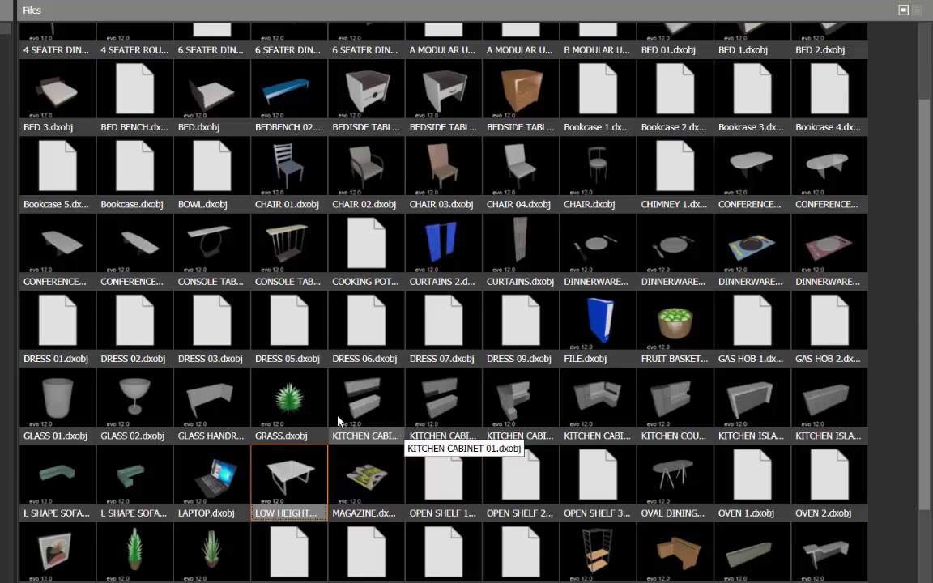
{"action": "scroll", "coordinate": [338, 420], "scroll_direction": "down", "scroll_amount": 1}
{"action": "scroll", "coordinate": [536, 327], "scroll_direction": "up", "scroll_amount": 2}
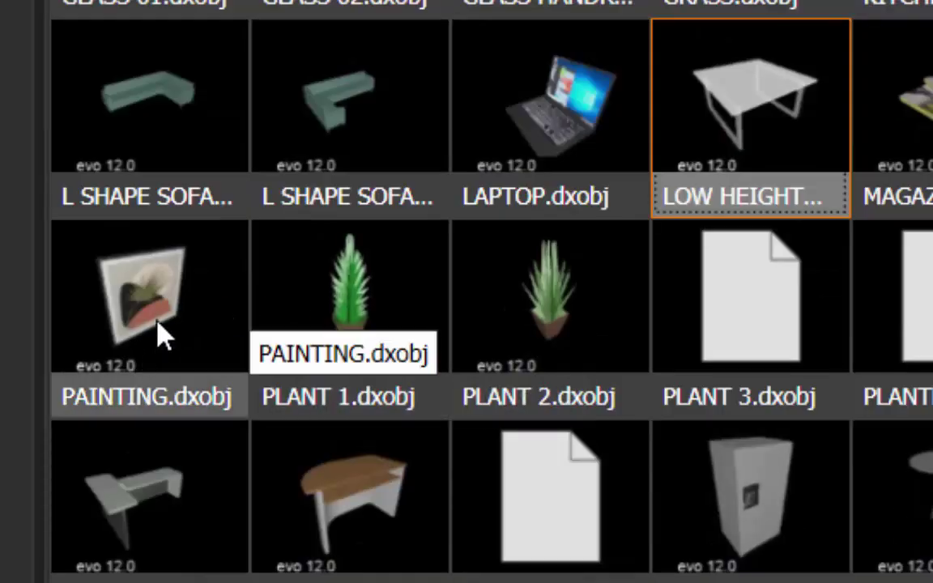
{"action": "scroll", "coordinate": [909, 288], "scroll_direction": "up", "scroll_amount": 5}
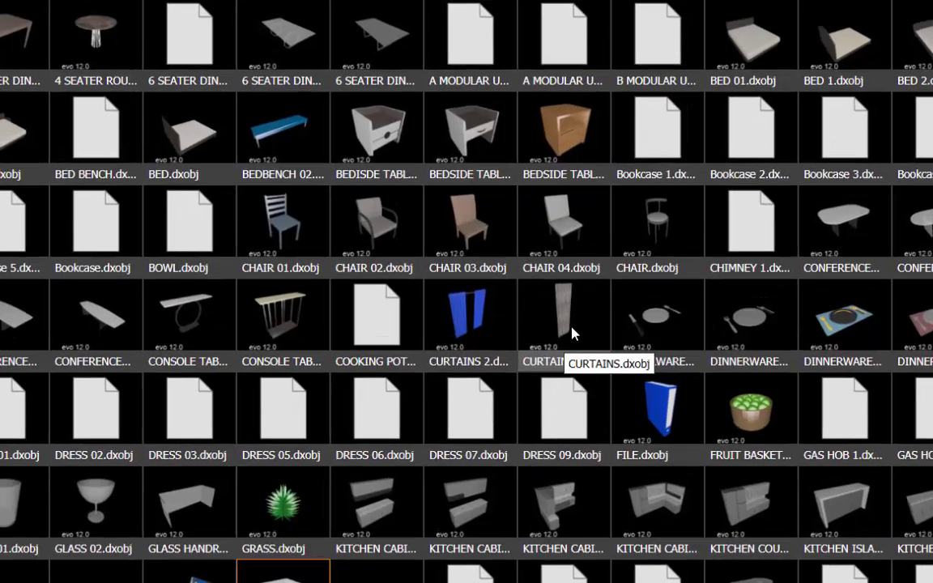
Choose CURTAINS from the 3D MODELS library and place it on the floor beside the window, near the door
{"action": "left_click", "coordinate": [572, 333]}
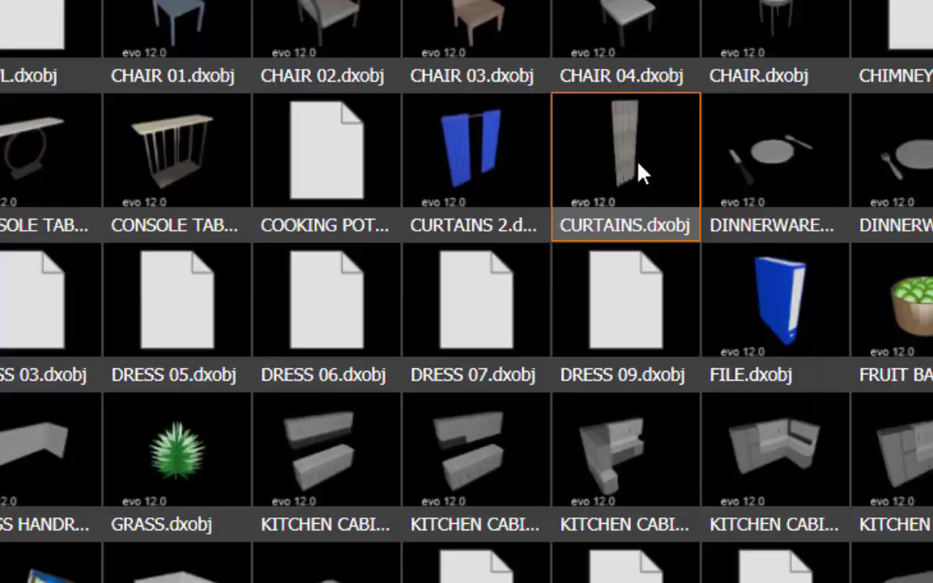
{"action": "double_click", "coordinate": [640, 168]}
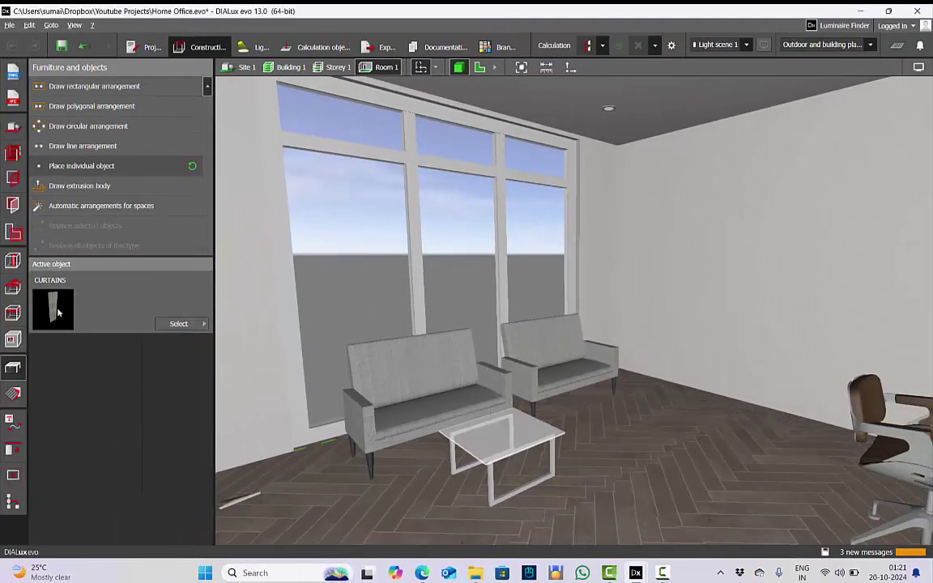
{"action": "left_click", "coordinate": [62, 168]}
{"action": "left_click", "coordinate": [304, 477]}
{"action": "scroll", "coordinate": [583, 328], "scroll_direction": "down", "scroll_amount": 5}
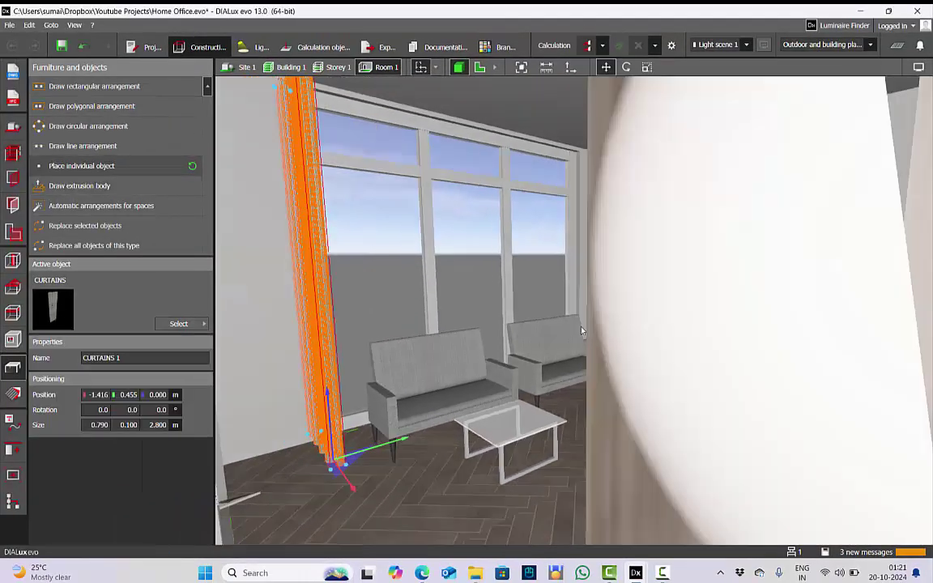
{"action": "scroll", "coordinate": [231, 339], "scroll_direction": "up", "scroll_amount": 3}
{"action": "left_click", "coordinate": [499, 353]}
{"action": "right_click_drag", "start_coordinate": [499, 354], "coordinate": [459, 338]}
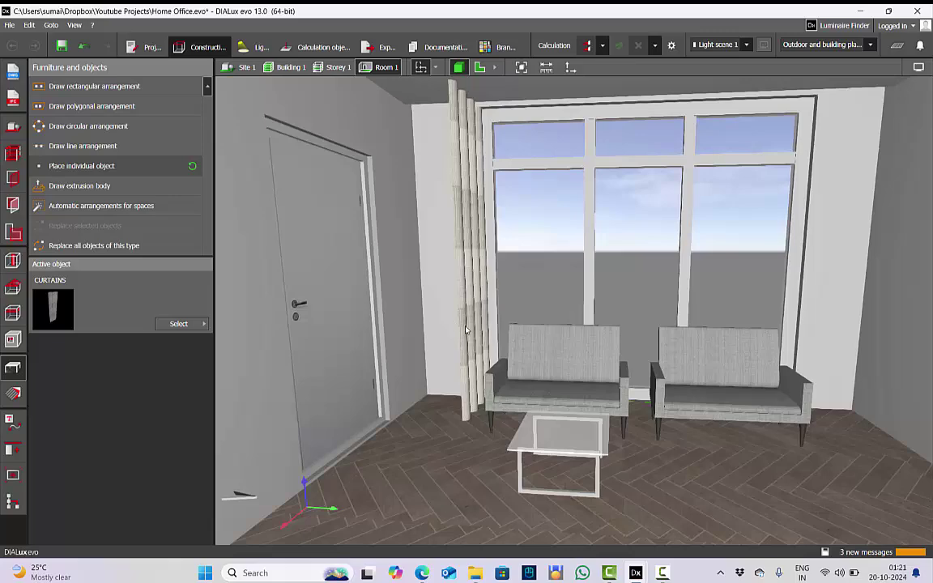
In the floor plan view, rotate the curtain 90° and move it against the lower end of the window wall, returning to the 3D view
{"action": "left_click", "coordinate": [458, 116]}
{"action": "left_click", "coordinate": [480, 69]}
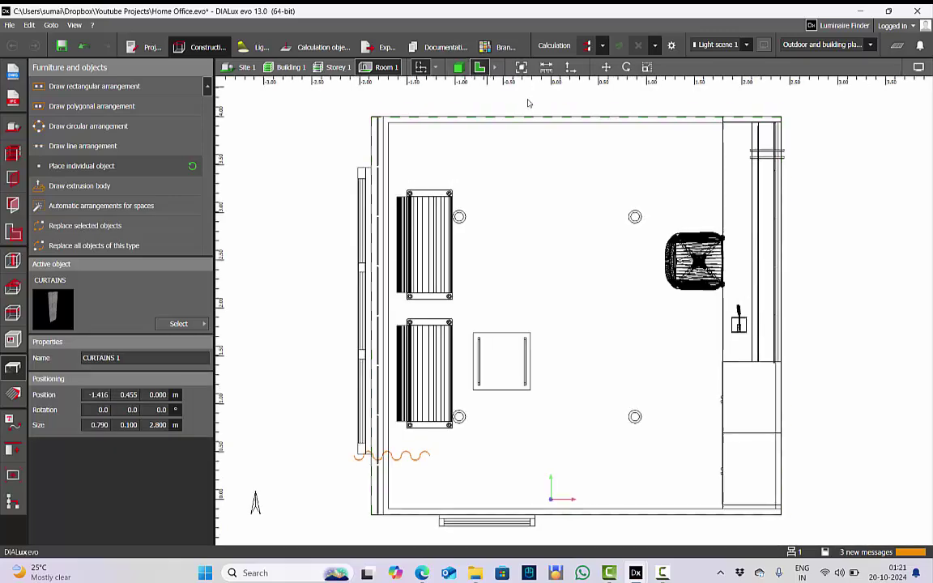
{"action": "left_click", "coordinate": [628, 68]}
{"action": "scroll", "coordinate": [437, 462], "scroll_direction": "up", "scroll_amount": 3}
{"action": "left_click_drag", "start_coordinate": [470, 453], "coordinate": [383, 370]}
{"action": "left_click", "coordinate": [606, 67]}
{"action": "scroll", "coordinate": [461, 199], "scroll_direction": "down", "scroll_amount": 3}
{"action": "scroll", "coordinate": [441, 379], "scroll_direction": "up", "scroll_amount": 3}
{"action": "scroll", "coordinate": [363, 407], "scroll_direction": "up", "scroll_amount": 4}
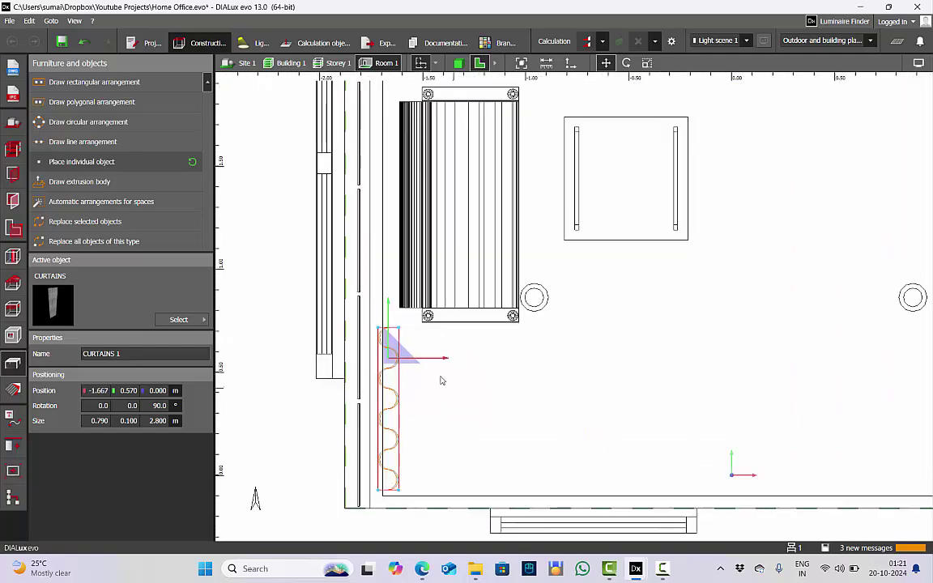
{"action": "left_click_drag", "start_coordinate": [447, 358], "coordinate": [439, 358]}
{"action": "left_click", "coordinate": [458, 62]}
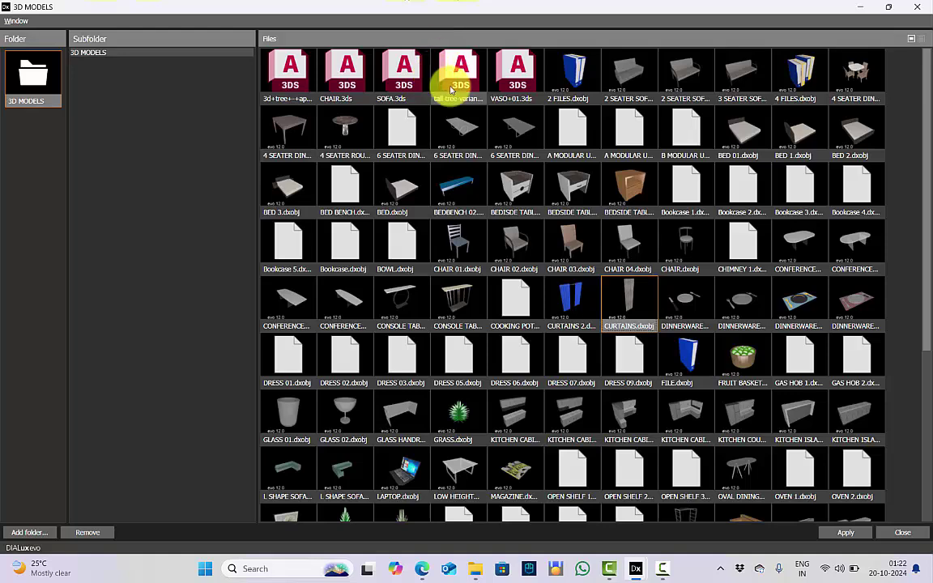
Look through all the files of the 3D MODELS library and close the library
{"action": "scroll", "coordinate": [540, 310], "scroll_direction": "down", "scroll_amount": 5}
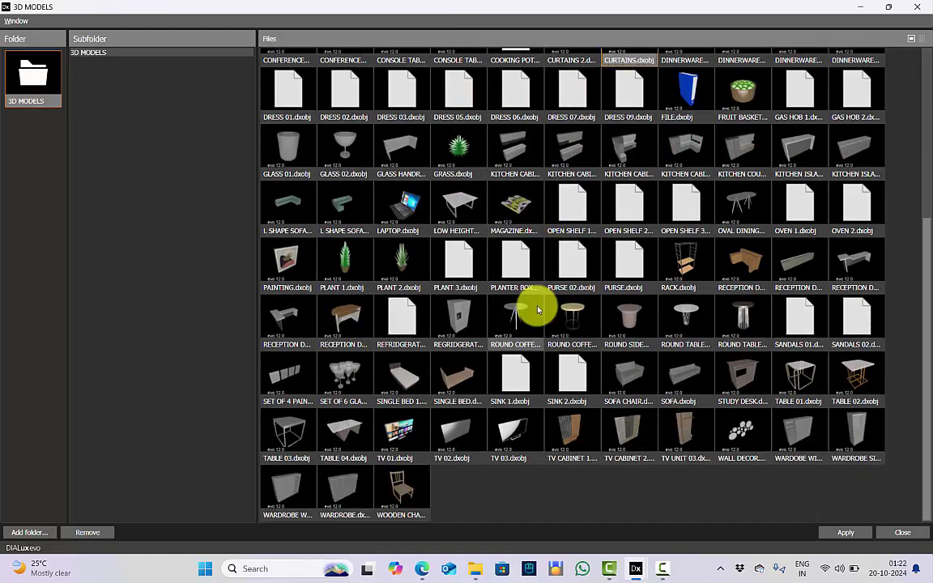
{"action": "scroll", "coordinate": [538, 310], "scroll_direction": "up", "scroll_amount": 5}
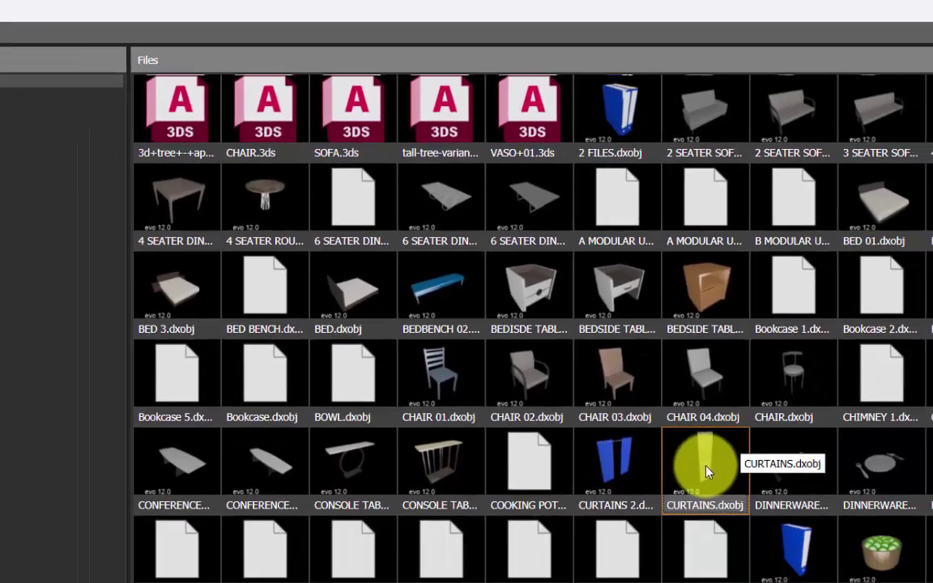
{"action": "scroll", "coordinate": [608, 317], "scroll_direction": "down", "scroll_amount": 6}
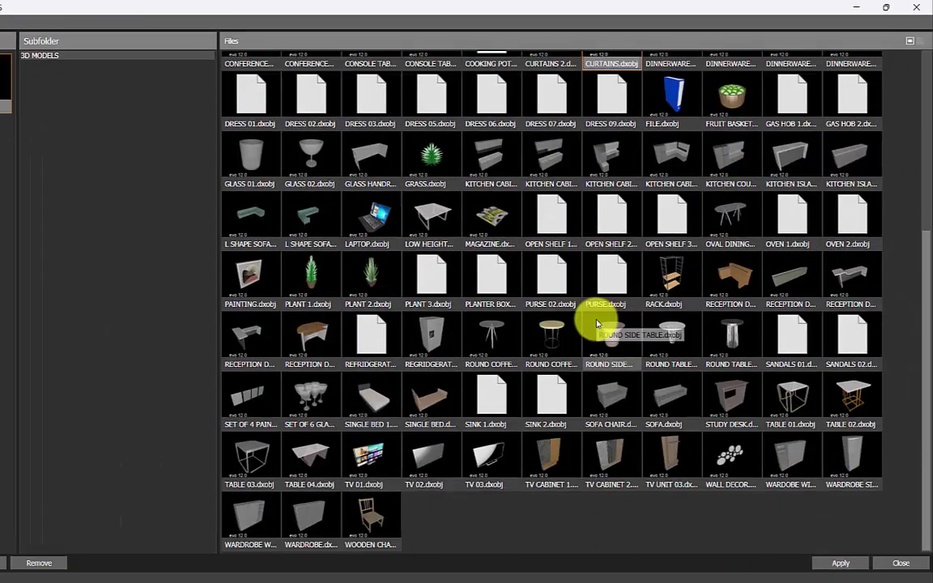
{"action": "scroll", "coordinate": [597, 323], "scroll_direction": "up", "scroll_amount": 5}
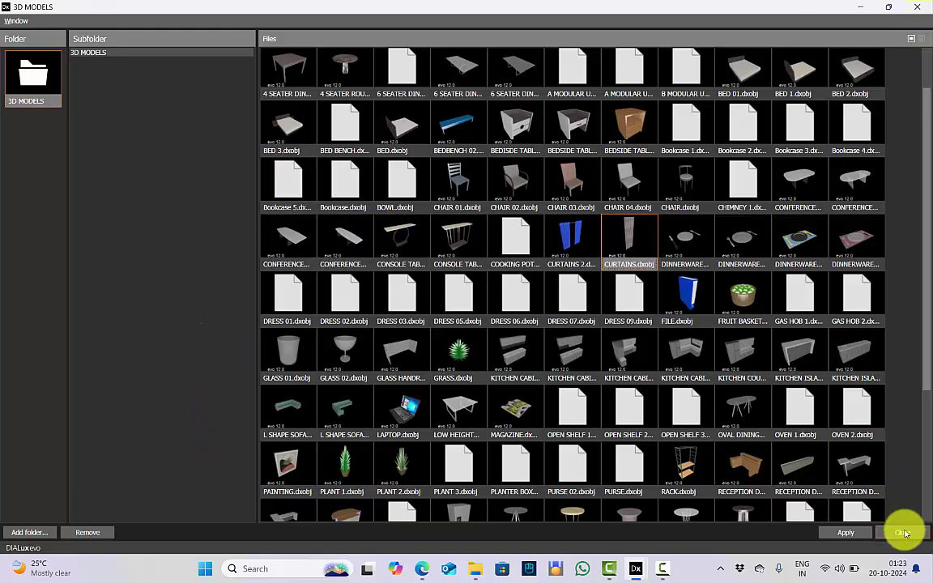
{"action": "left_click", "coordinate": [902, 532]}
Go to the desktop and open the PLANTS 3D MODELS folder to examine its 3DS models and JPG textures
{"action": "left_click", "coordinate": [636, 568]}
{"action": "left_click", "coordinate": [929, 572]}
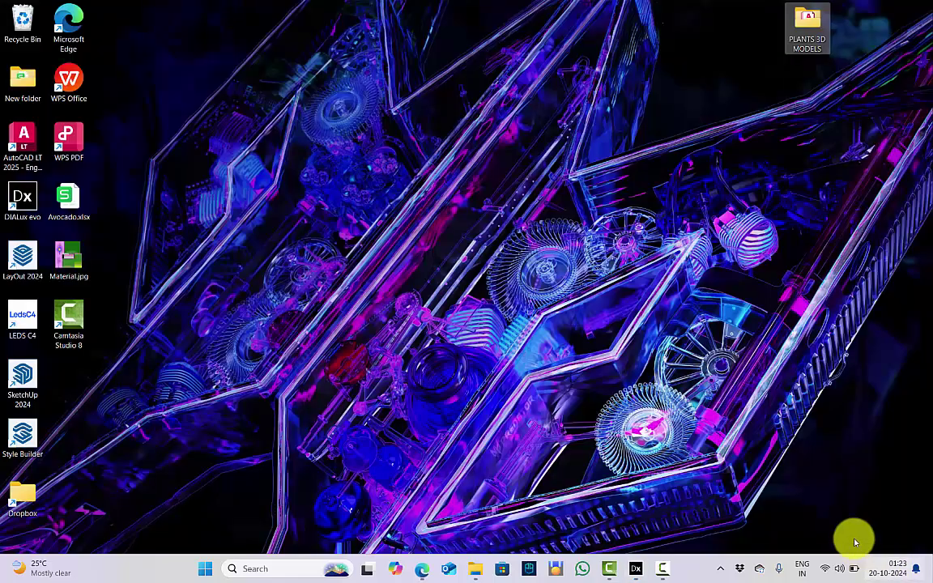
{"action": "left_click", "coordinate": [713, 340]}
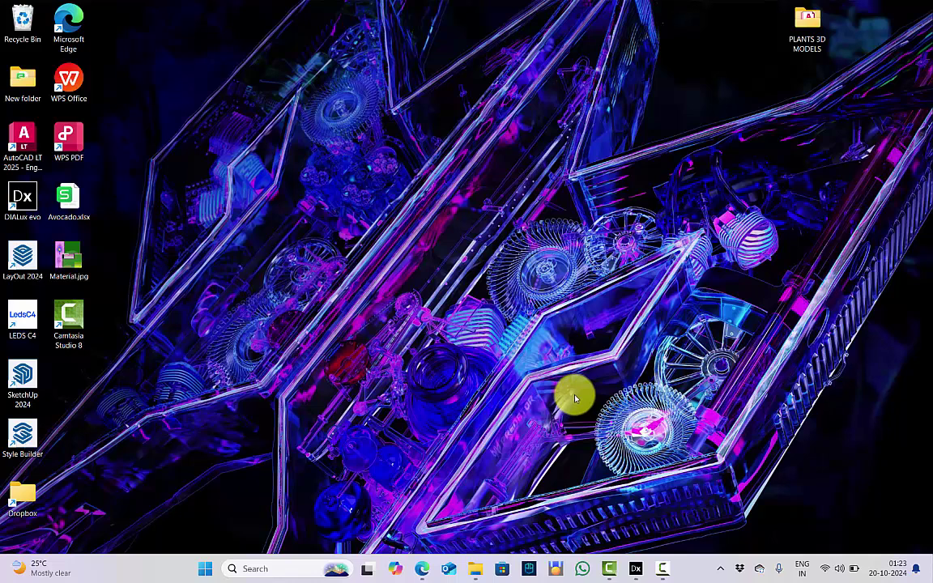
{"action": "double_click", "coordinate": [812, 63]}
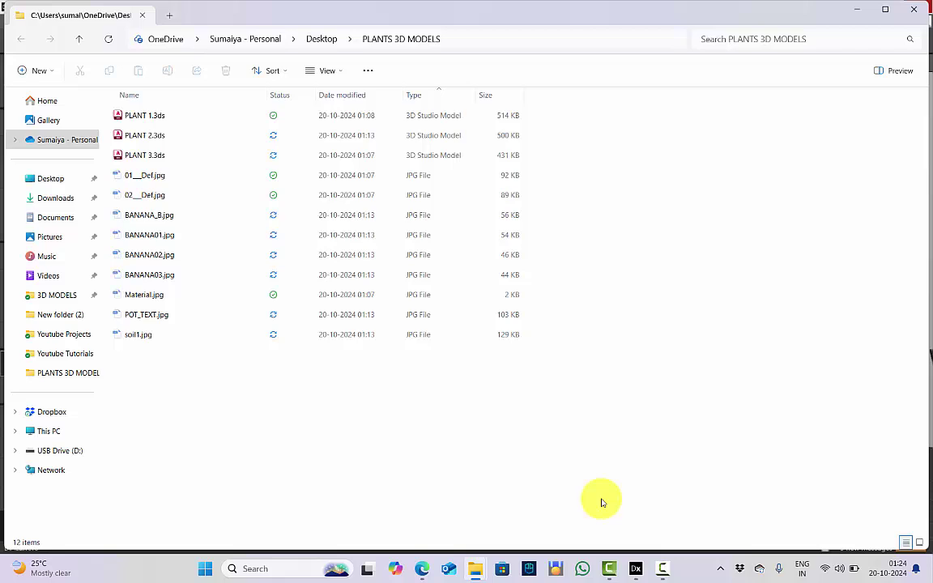
{"action": "left_click", "coordinate": [918, 9]}
{"action": "left_click", "coordinate": [930, 570]}
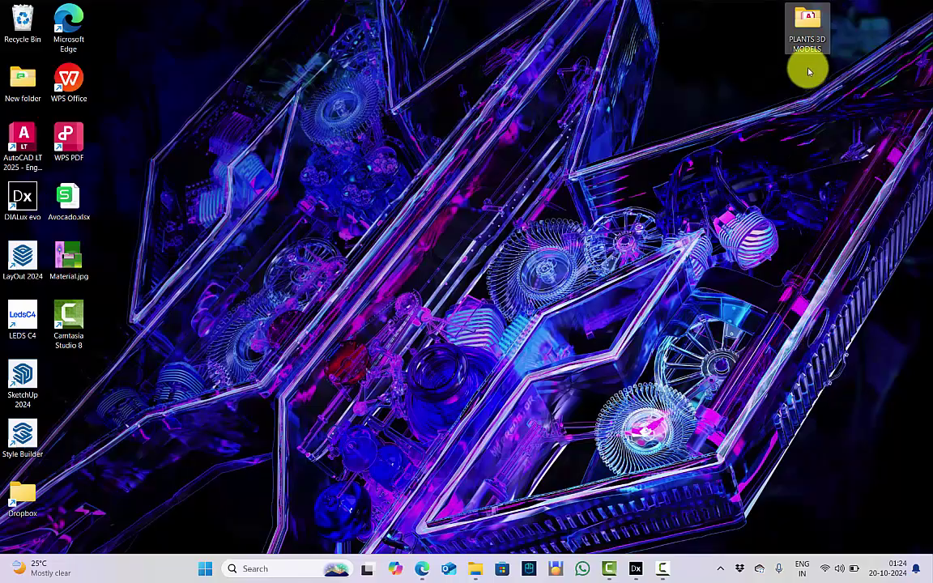
{"action": "double_click", "coordinate": [803, 37]}
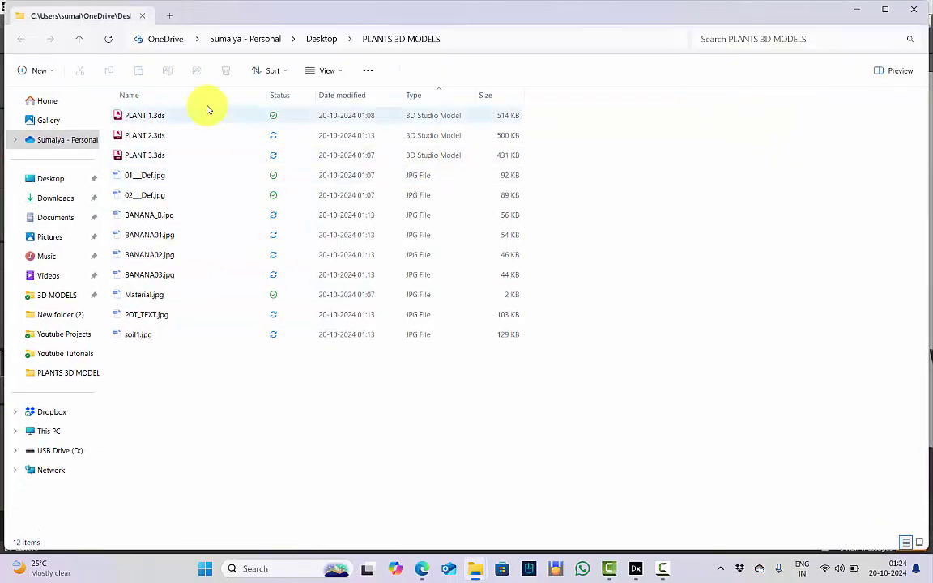
{"action": "left_click", "coordinate": [918, 10]}
{"action": "double_click", "coordinate": [806, 23]}
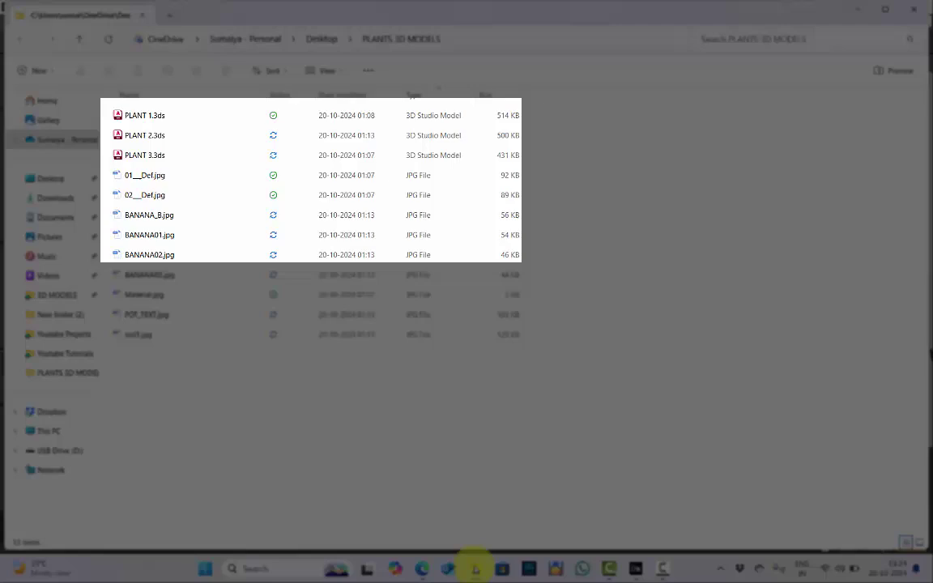
Show the Downloads folder and select the three SketchUp plant files from yesterday
{"action": "mouse_move", "coordinate": [475, 568]}
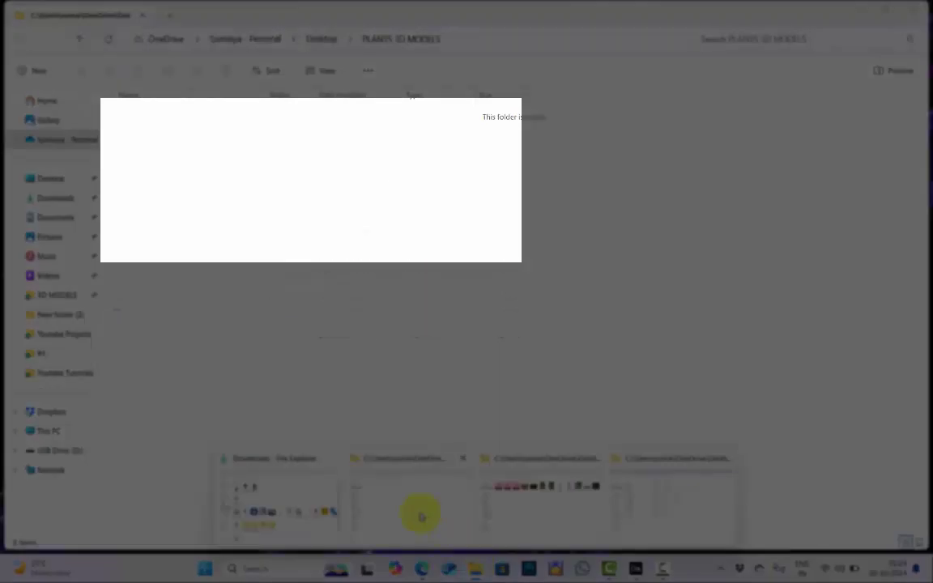
{"action": "left_click", "coordinate": [260, 492]}
{"action": "left_click_drag", "start_coordinate": [604, 182], "coordinate": [164, 170]}
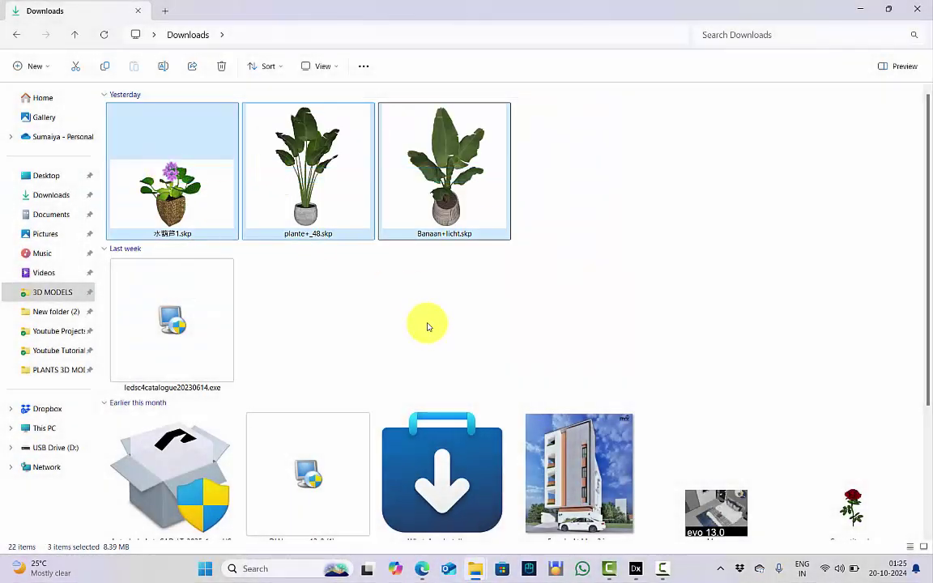
Back in the PLANTS 3D MODELS folder, highlight PLANT 1.3ds, PLANT 2.3ds and PLANT 3.3ds for review, and close the folder windows
{"action": "key", "text": "alt+Tab"}
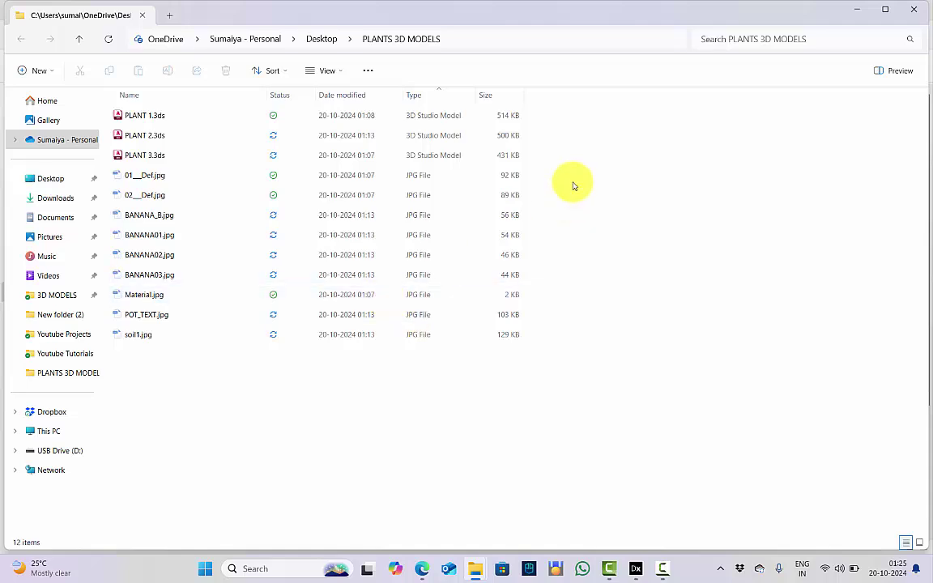
{"action": "left_click_drag", "start_coordinate": [561, 156], "coordinate": [395, 114]}
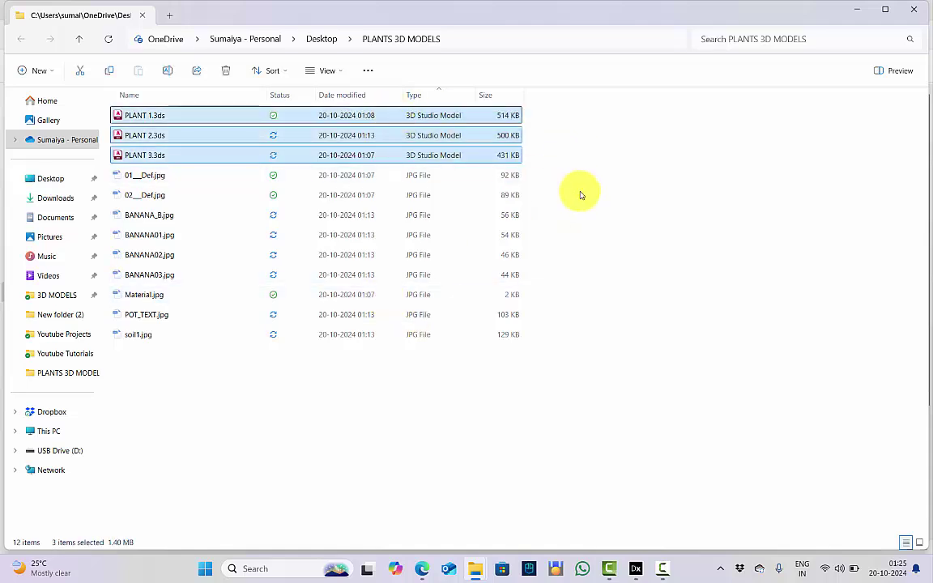
{"action": "left_click", "coordinate": [599, 199]}
{"action": "left_click", "coordinate": [321, 39]}
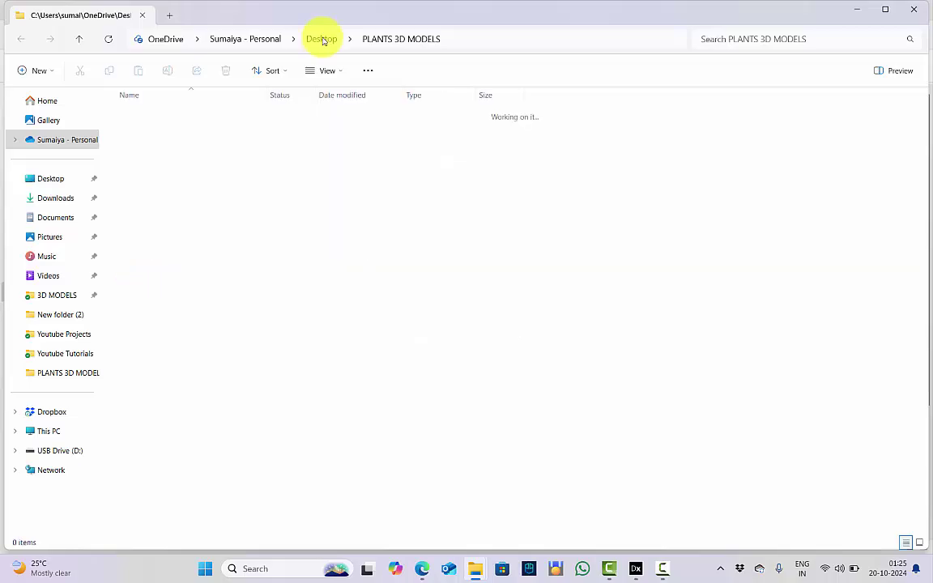
{"action": "left_click", "coordinate": [914, 9]}
{"action": "left_click", "coordinate": [913, 9]}
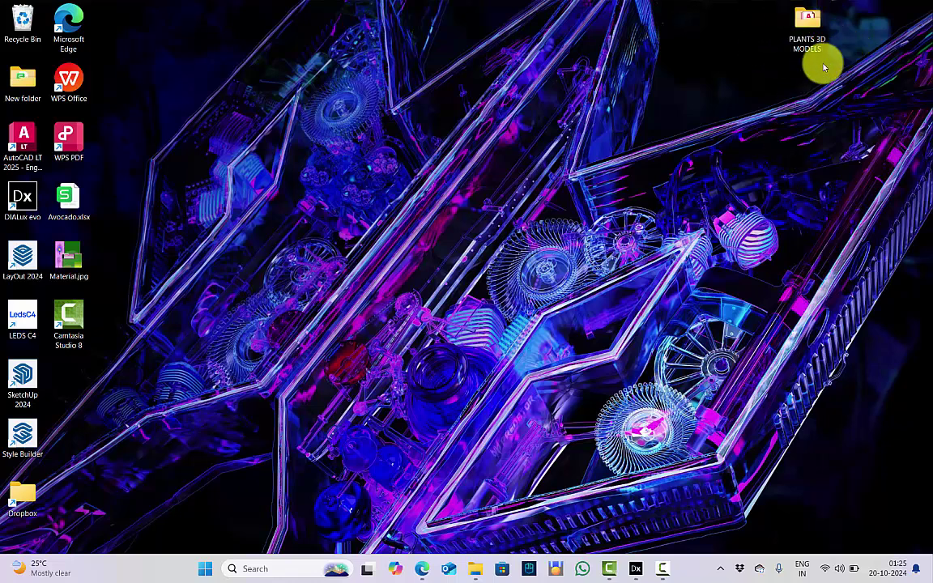
Switch back to DIALux evo, decline saving the project, and open the folder library of 3D models
{"action": "mouse_move", "coordinate": [819, 34]}
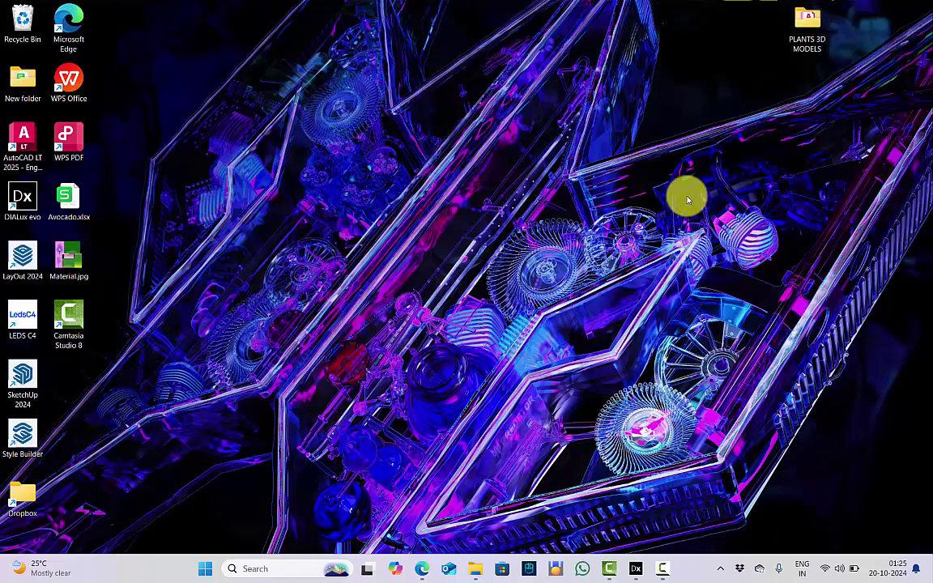
{"action": "left_click", "coordinate": [635, 566]}
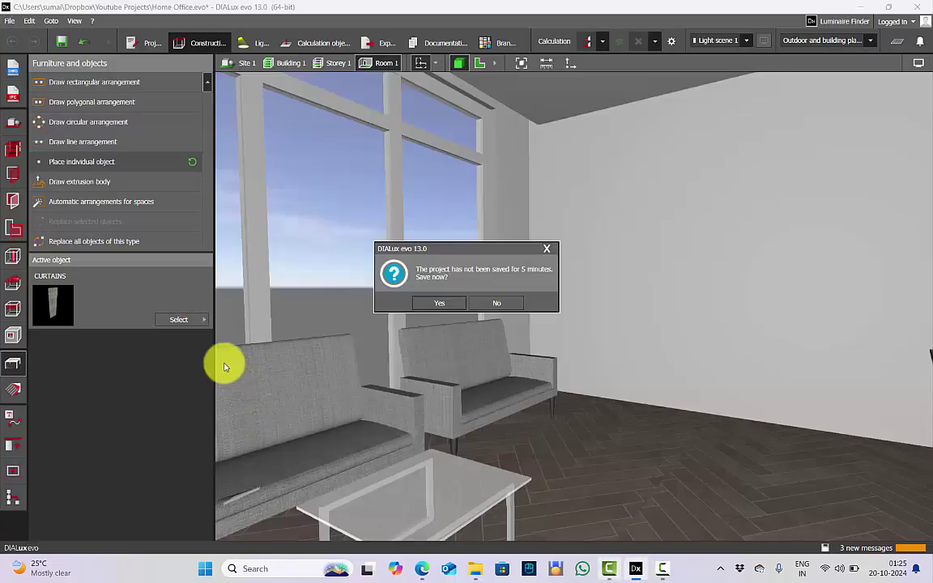
{"action": "left_click", "coordinate": [497, 303]}
{"action": "left_click", "coordinate": [180, 320]}
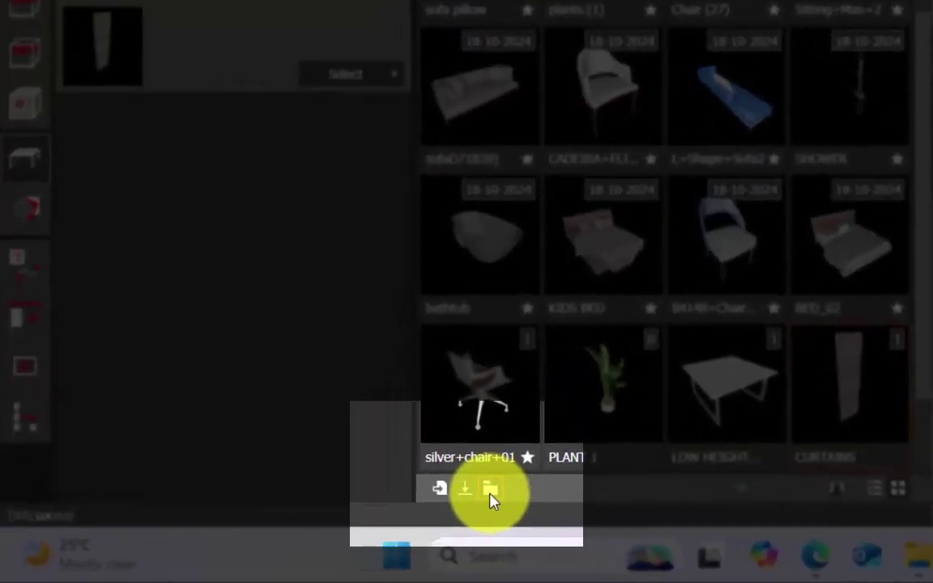
{"action": "left_click", "coordinate": [377, 511]}
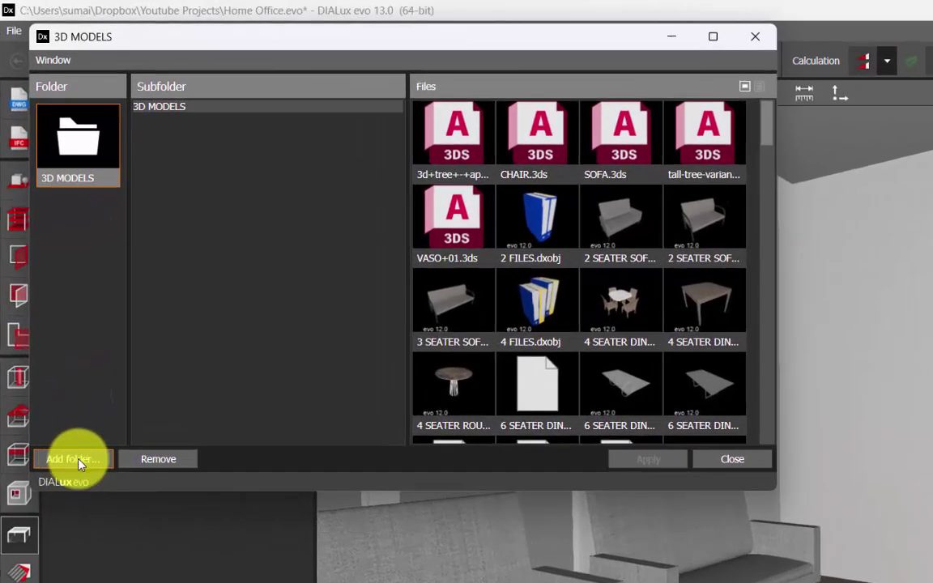
Add the PLANTS 3D MODELS folder from the Desktop to the model library
{"action": "left_click", "coordinate": [79, 458]}
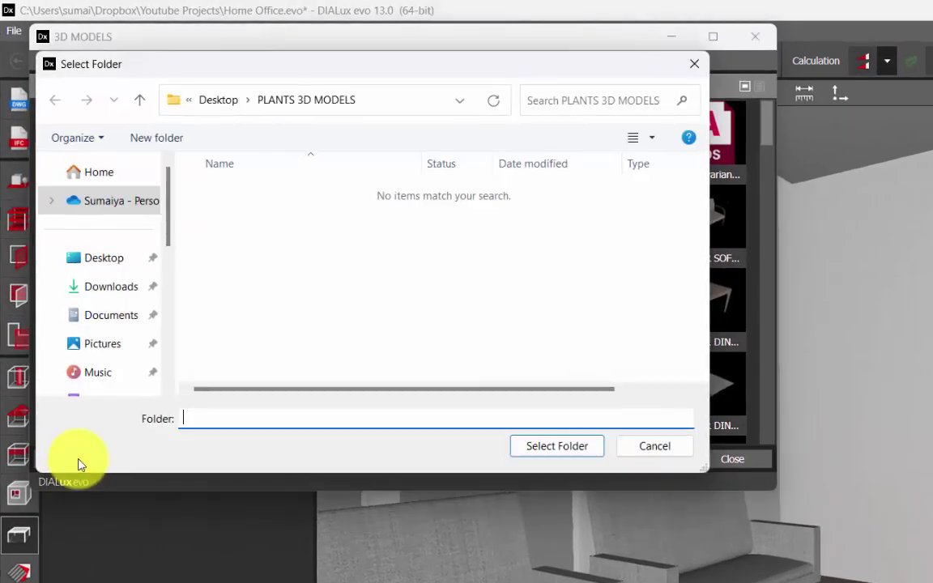
{"action": "left_click", "coordinate": [115, 260]}
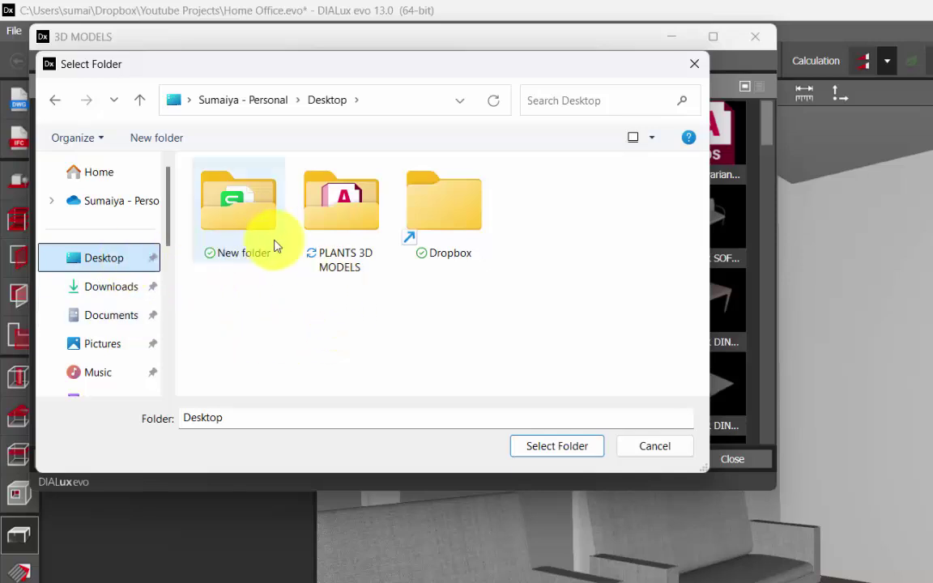
{"action": "left_click", "coordinate": [342, 206]}
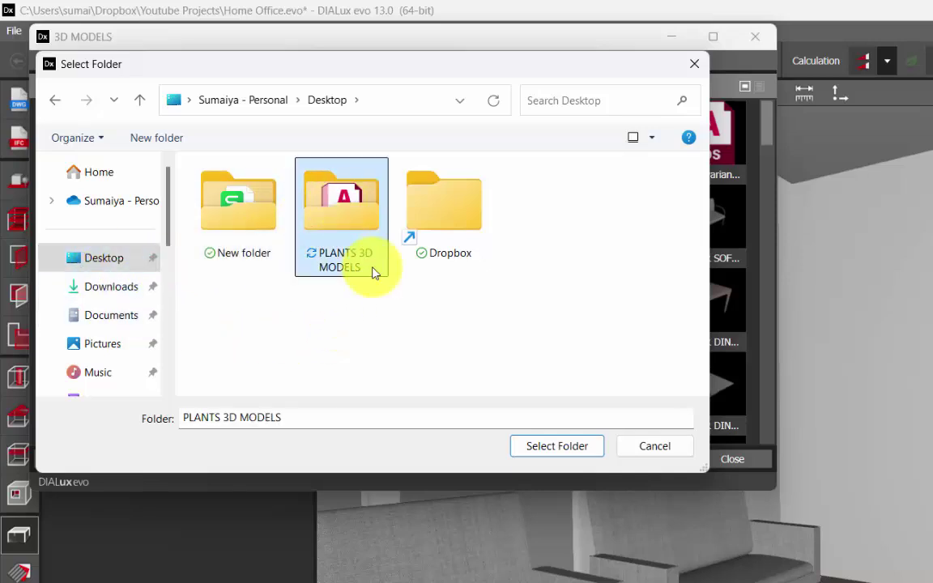
{"action": "left_click", "coordinate": [570, 449]}
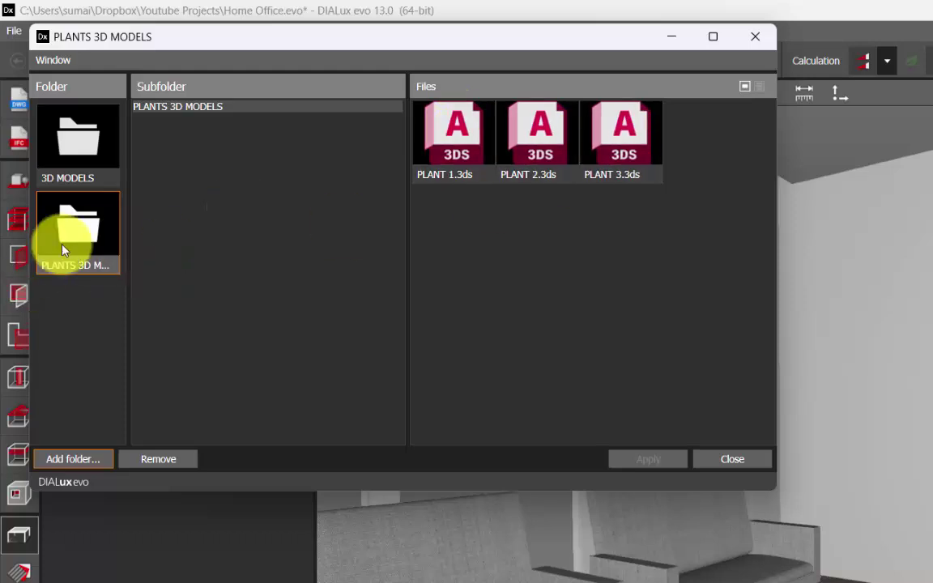
Browse the files of the 3D MODELS folder and return to the contents of the PLANTS 3D MODELS folder
{"action": "left_click", "coordinate": [78, 163]}
{"action": "left_click", "coordinate": [79, 163]}
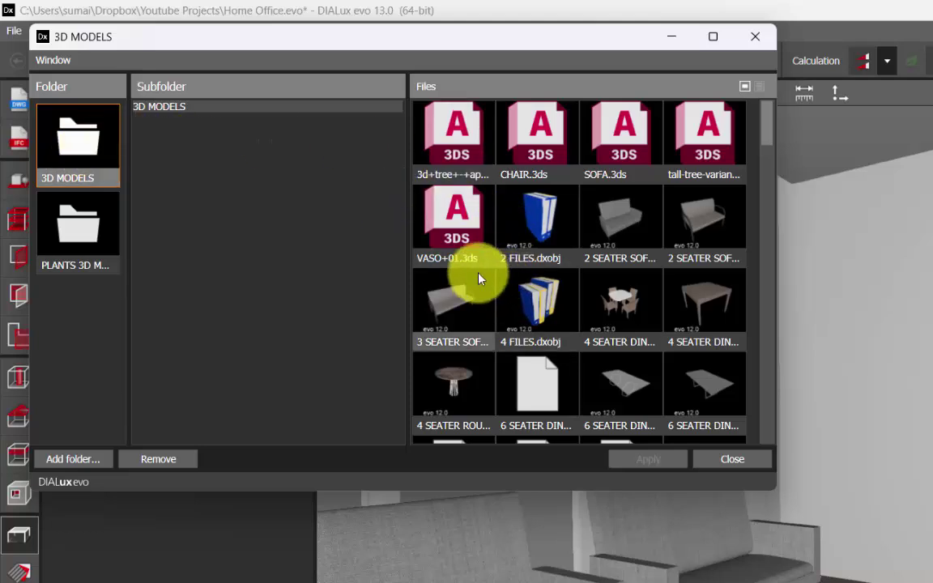
{"action": "scroll", "coordinate": [603, 338], "scroll_direction": "down", "scroll_amount": 5}
{"action": "scroll", "coordinate": [603, 338], "scroll_direction": "down", "scroll_amount": 10}
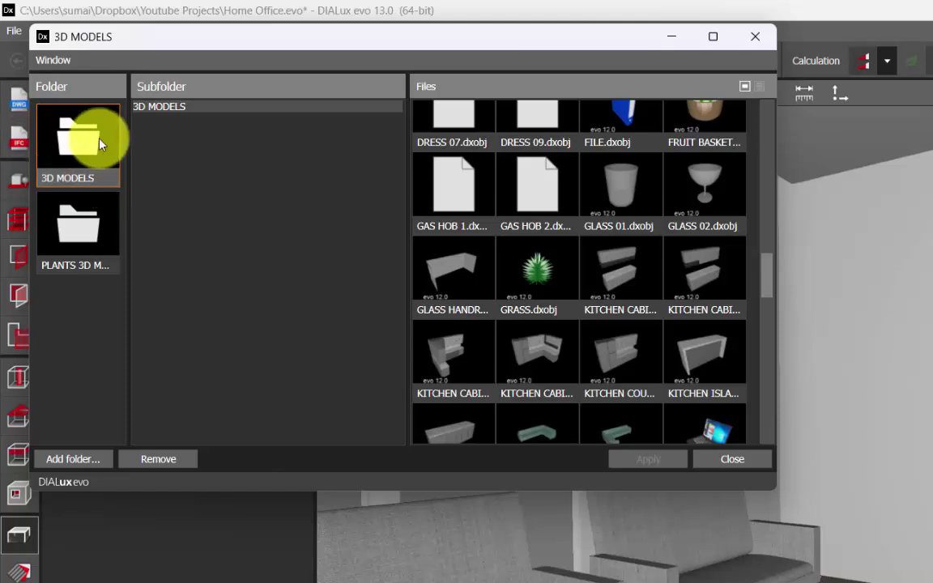
{"action": "left_click", "coordinate": [85, 243]}
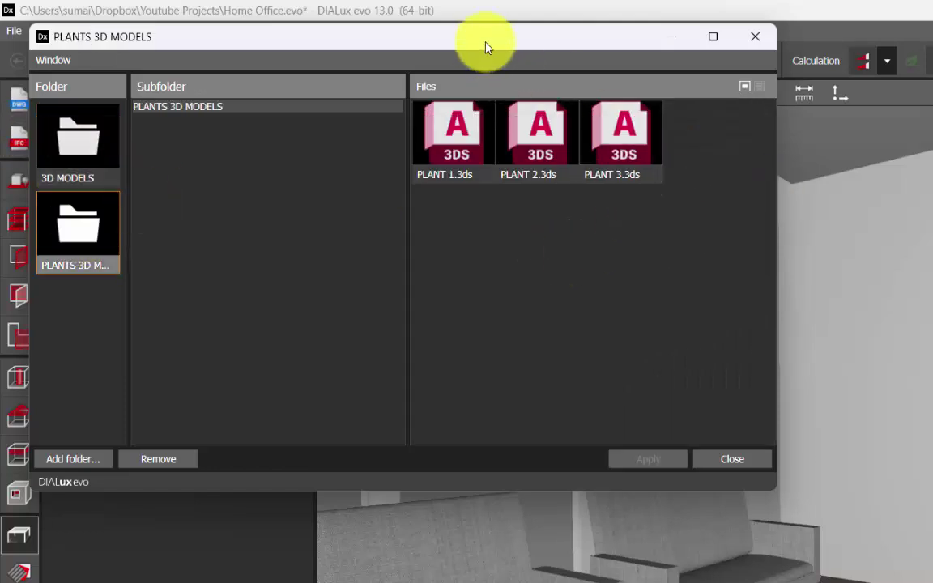
Preview PLANT 2.3ds and PLANT 3.3ds from the plants folder, and apply PLANT 1.3ds as the active object
{"action": "left_click_drag", "start_coordinate": [485, 41], "coordinate": [932, 119]}
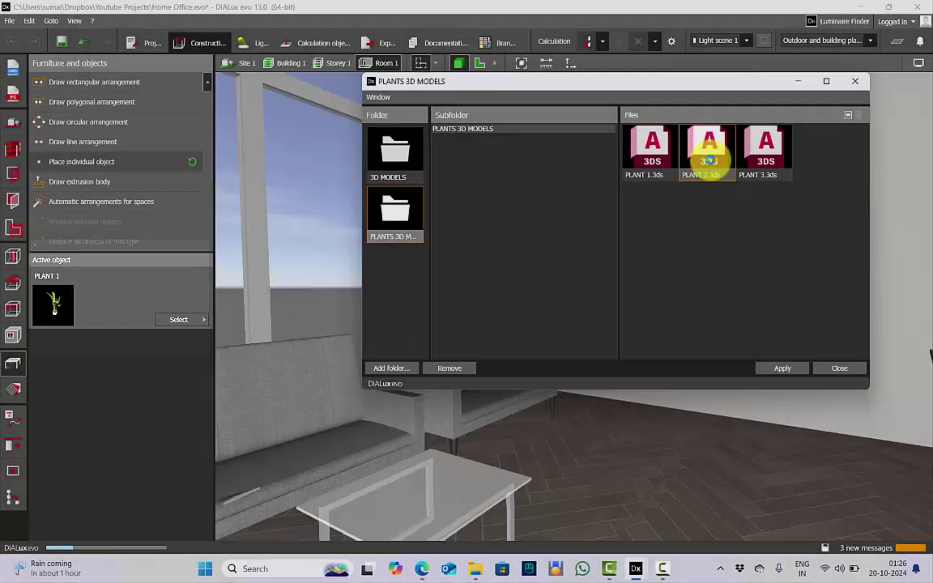
{"action": "left_click", "coordinate": [708, 162]}
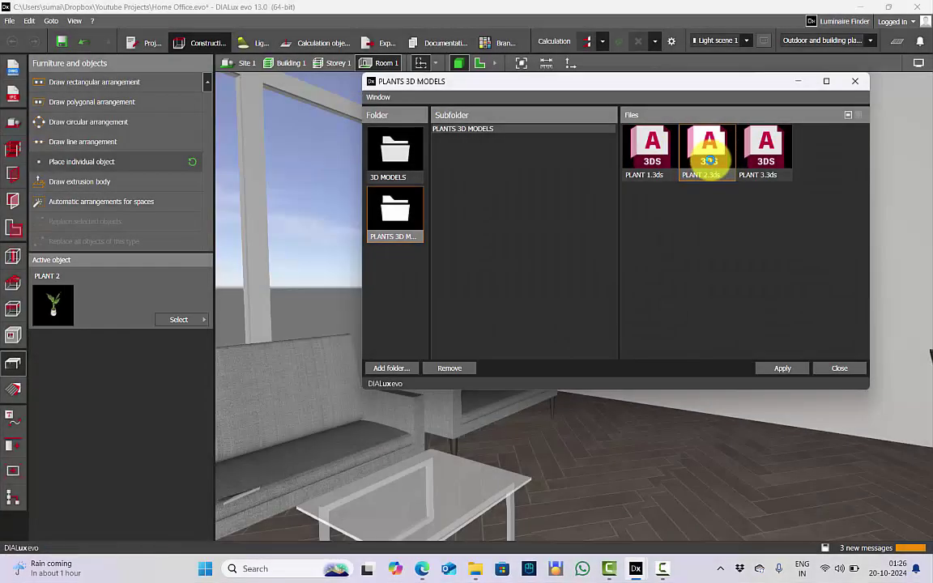
{"action": "left_click", "coordinate": [746, 152]}
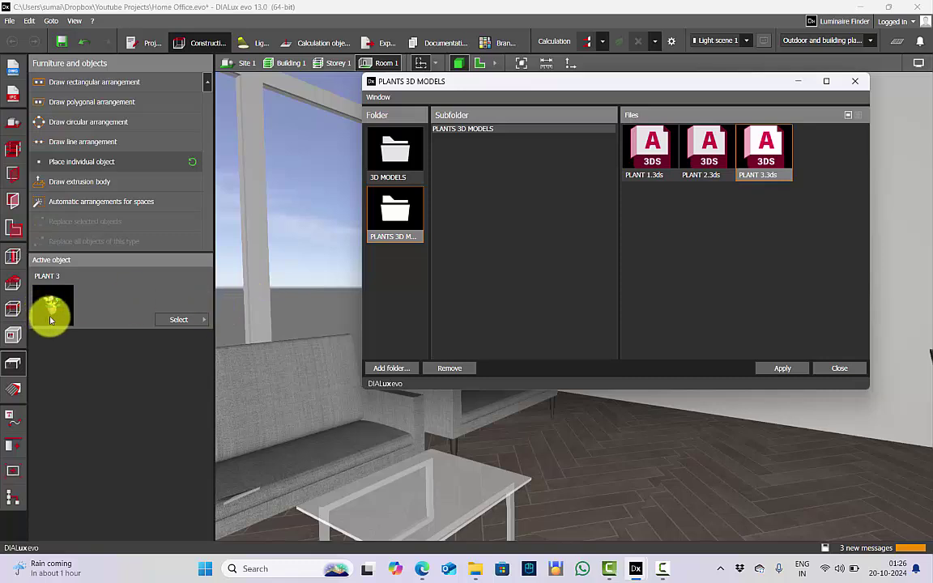
{"action": "left_click", "coordinate": [658, 165]}
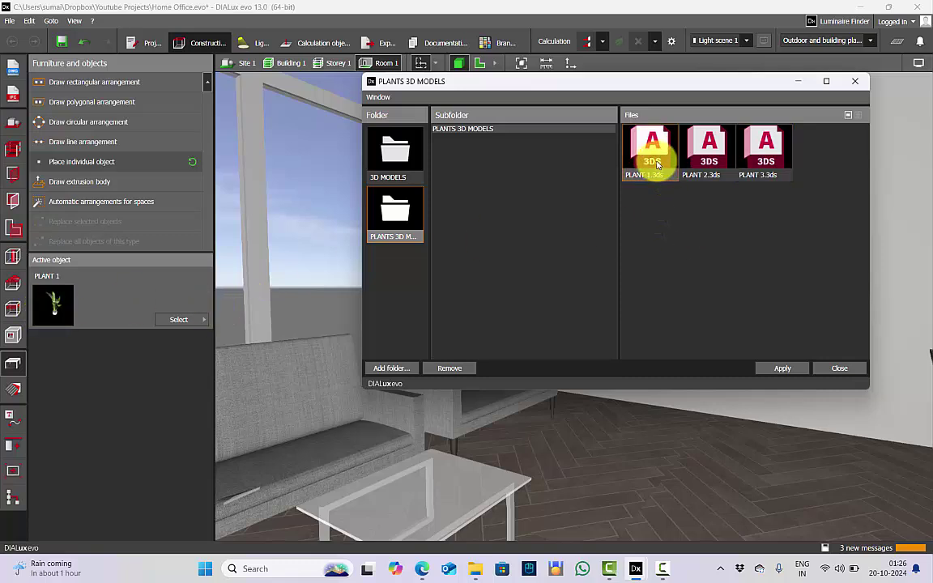
{"action": "left_click", "coordinate": [780, 370]}
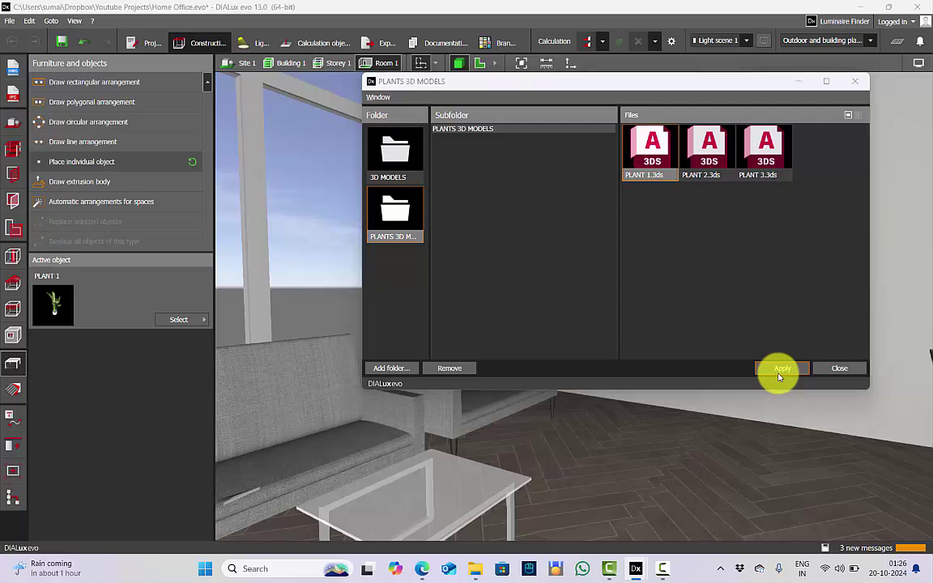
Place PLANT 1 as an individual object on the floor beyond the sofa, near the room's far corner
{"action": "left_click", "coordinate": [77, 162]}
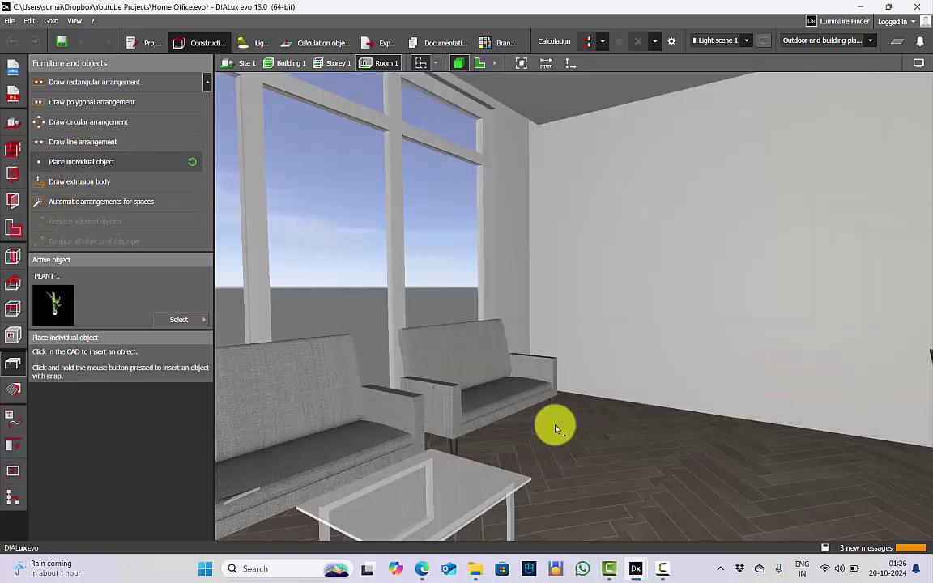
{"action": "left_click", "coordinate": [609, 421]}
{"action": "left_click", "coordinate": [625, 373]}
{"action": "left_click_drag", "start_coordinate": [625, 372], "coordinate": [689, 381]}
{"action": "left_click", "coordinate": [689, 381]}
Move PLANT 1 in the plan view into the corner between the window and the far wall, and return to 3D
{"action": "left_click", "coordinate": [603, 67]}
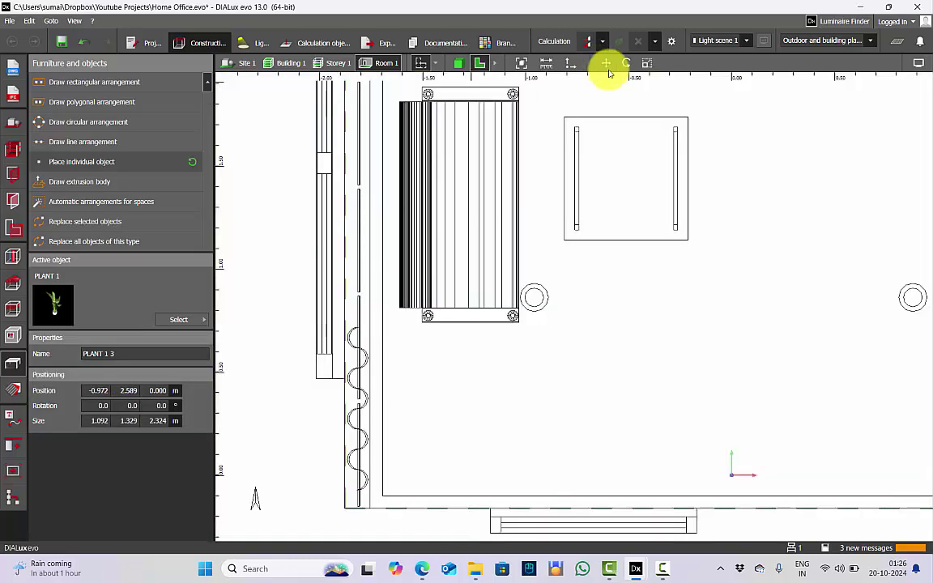
{"action": "scroll", "coordinate": [458, 357], "scroll_direction": "down", "scroll_amount": 5}
{"action": "scroll", "coordinate": [477, 284], "scroll_direction": "up", "scroll_amount": 3}
{"action": "left_click_drag", "start_coordinate": [478, 281], "coordinate": [430, 270]}
{"action": "left_click", "coordinate": [458, 64]}
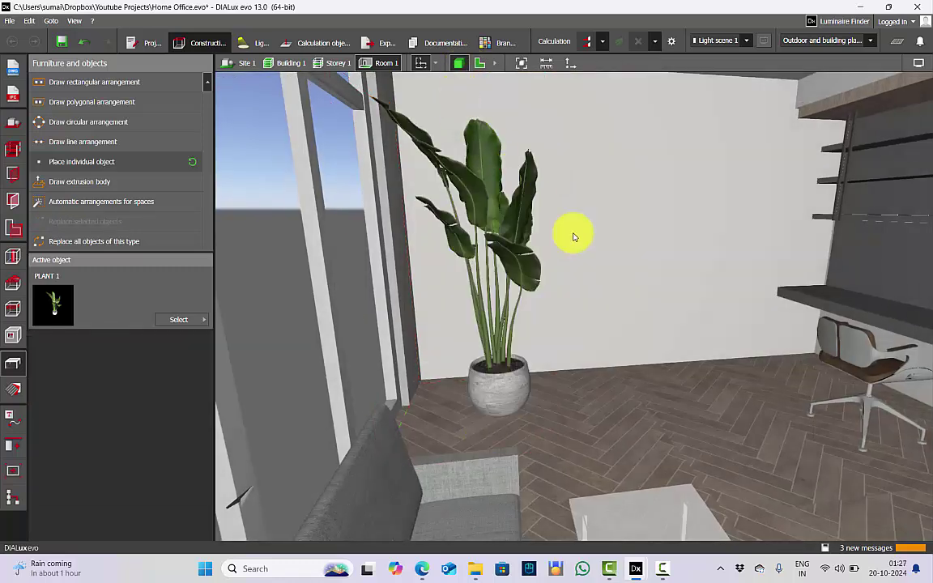
Reopen the PLANTS 3D MODELS library folder, preview PLANT 2.3ds, and apply PLANT 3.3ds as the active object
{"action": "left_click_drag", "start_coordinate": [572, 236], "coordinate": [594, 324]}
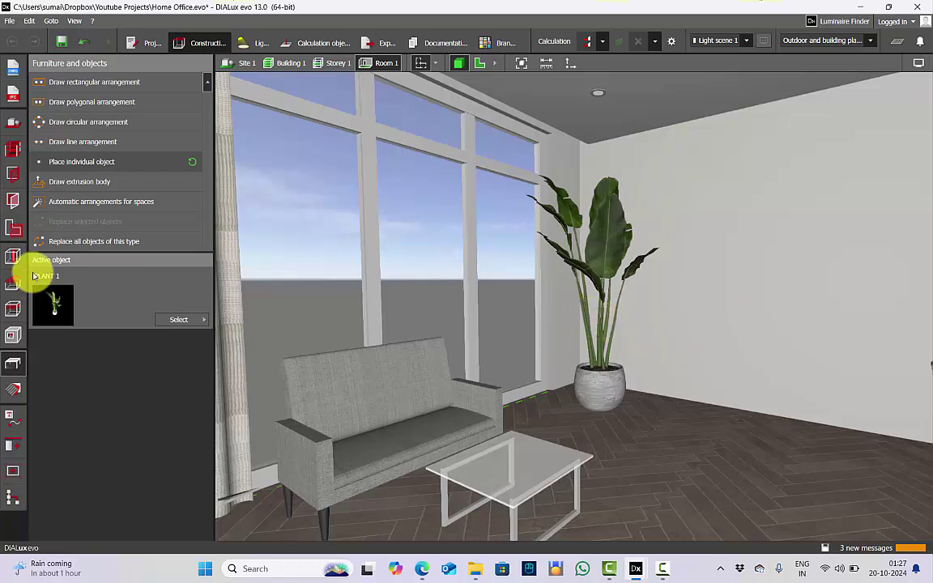
{"action": "right_click_drag", "start_coordinate": [491, 336], "coordinate": [583, 340]}
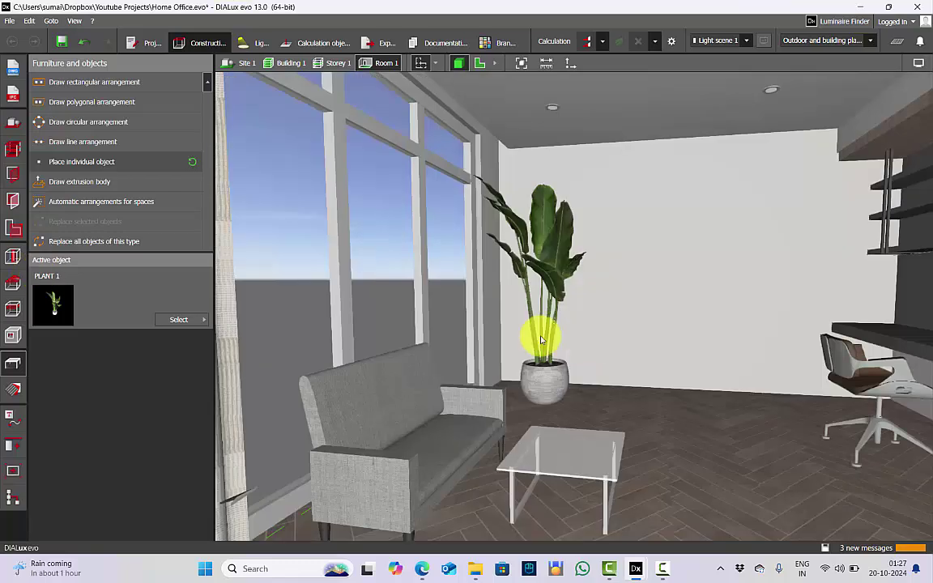
{"action": "left_click", "coordinate": [193, 324]}
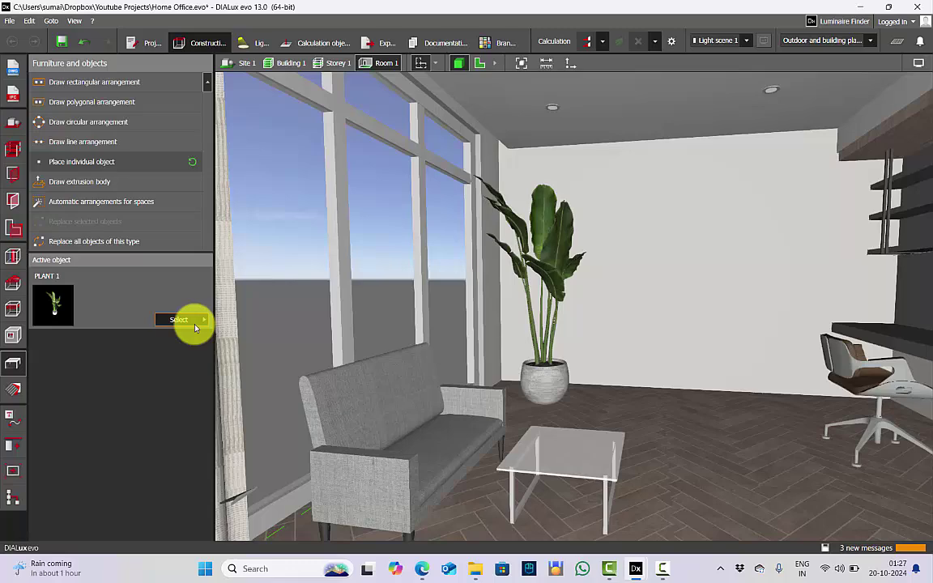
{"action": "left_click", "coordinate": [636, 568]}
{"action": "left_click", "coordinate": [67, 180]}
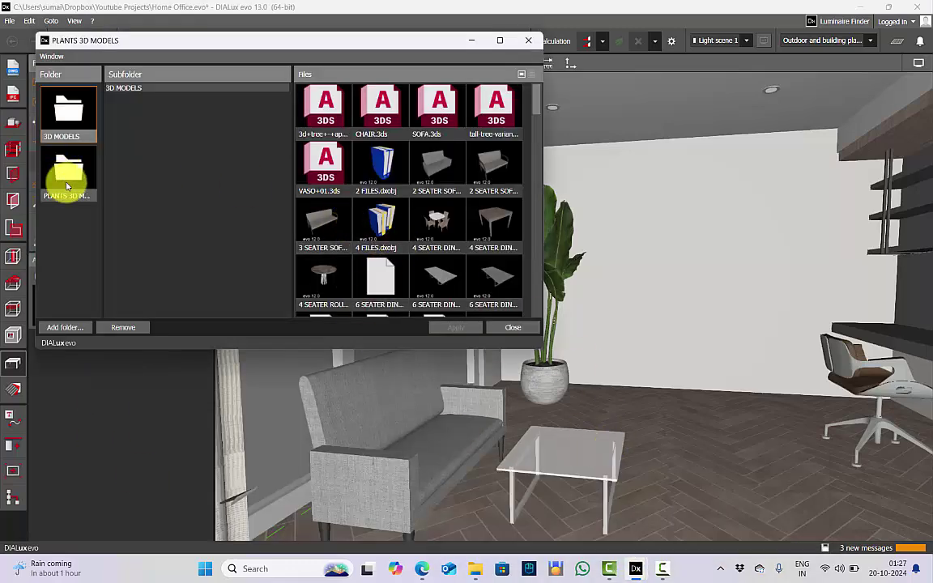
{"action": "left_click", "coordinate": [384, 119]}
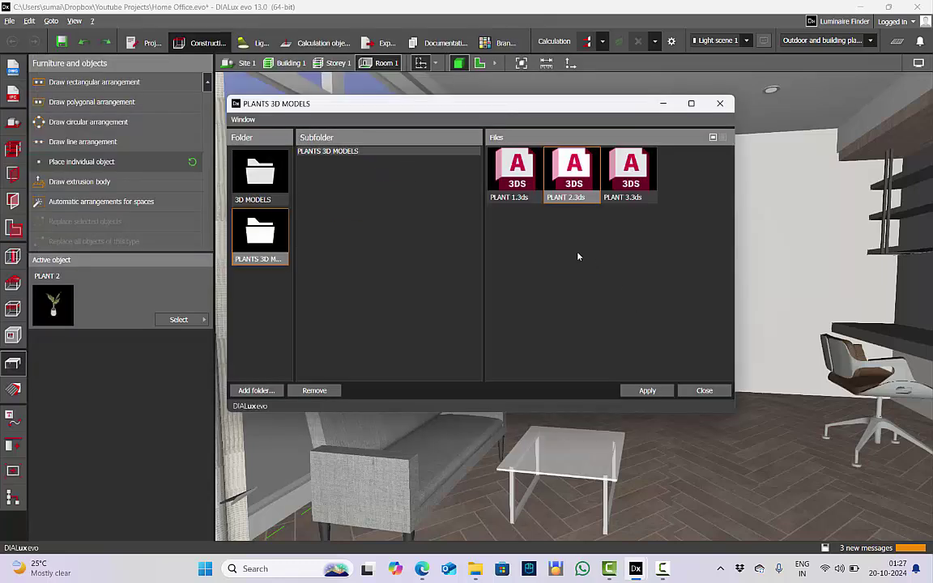
{"action": "left_click", "coordinate": [628, 173]}
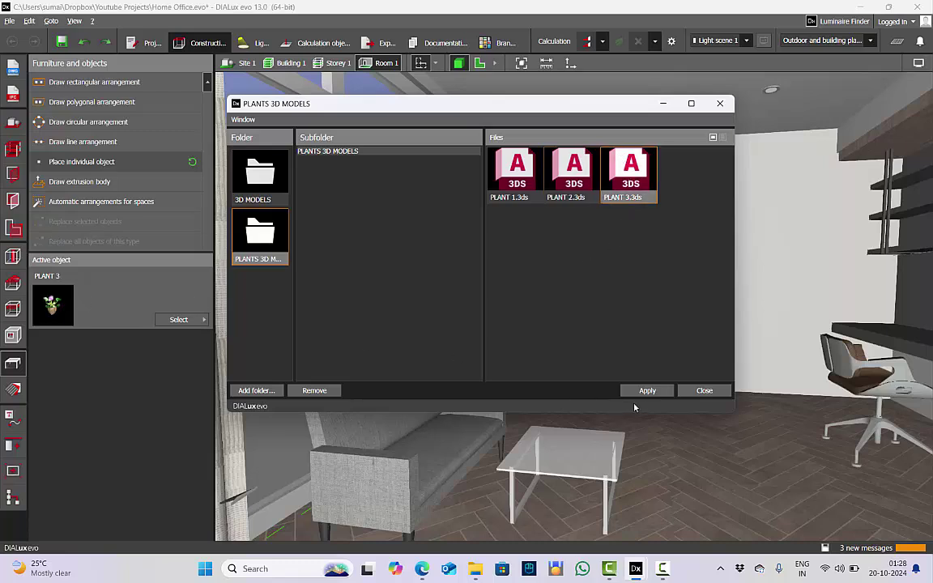
{"action": "left_click", "coordinate": [647, 391]}
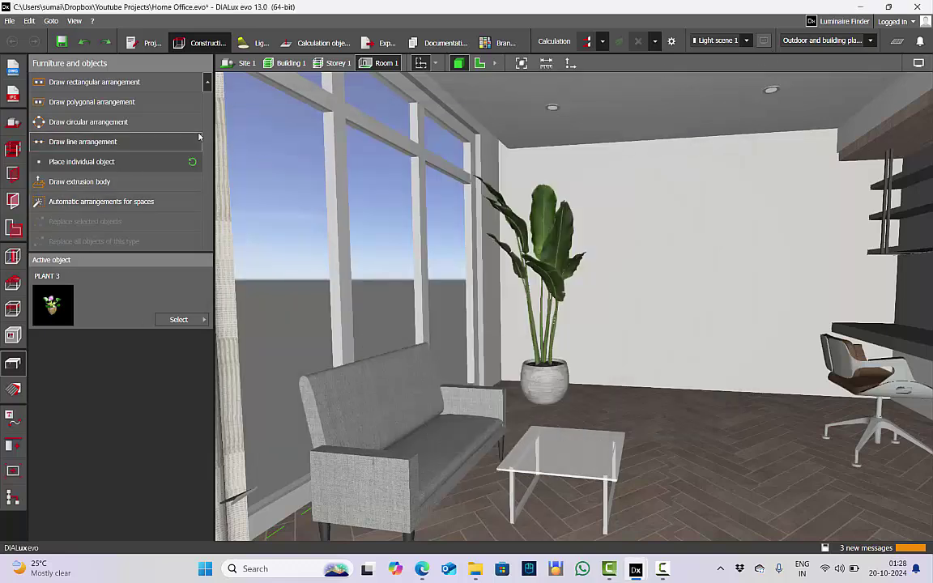
Place PLANT 3 on the glass coffee table, adjust its position in the plan view, and return to the 3D room view
{"action": "left_click", "coordinate": [114, 161]}
{"action": "left_click", "coordinate": [563, 457]}
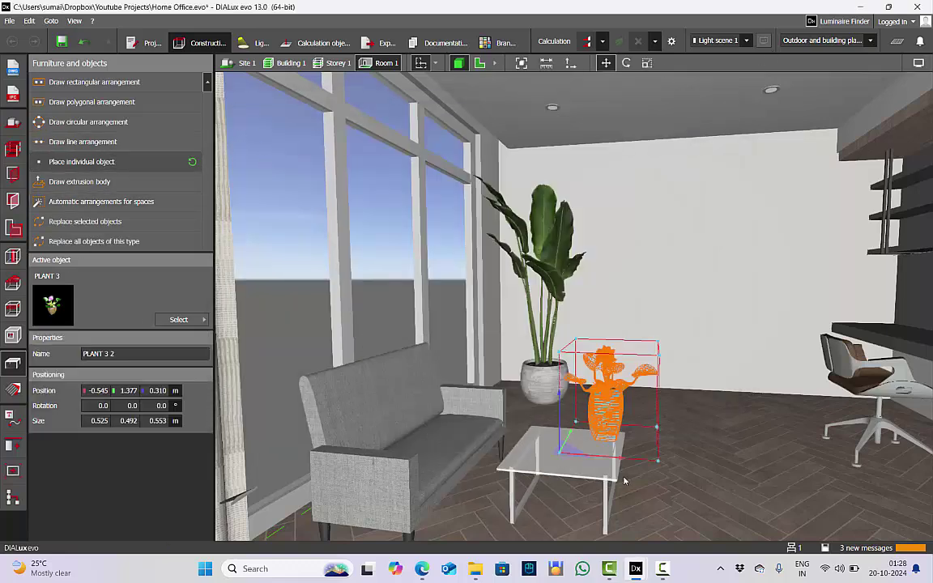
{"action": "scroll", "coordinate": [678, 464], "scroll_direction": "up", "scroll_amount": 2}
{"action": "left_click", "coordinate": [458, 63]}
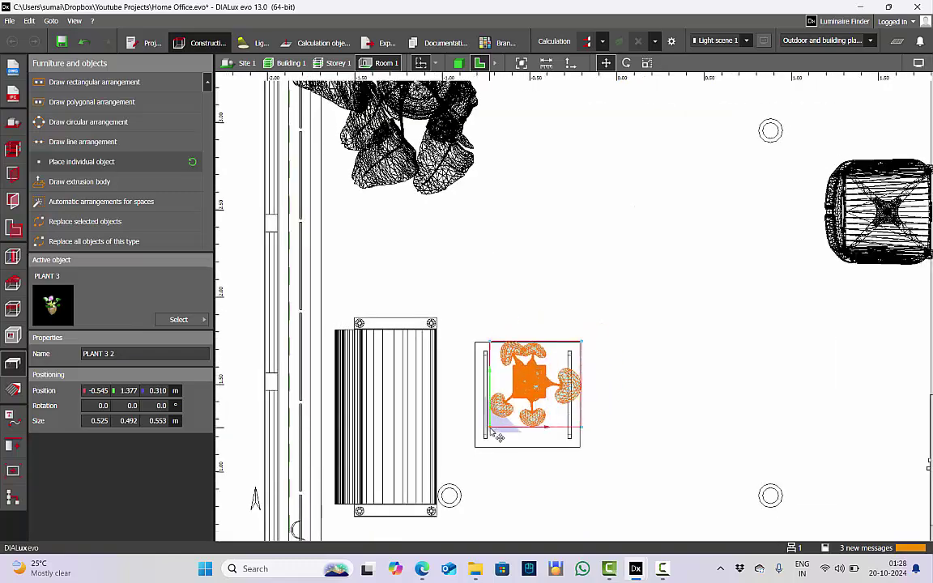
{"action": "left_click", "coordinate": [458, 64]}
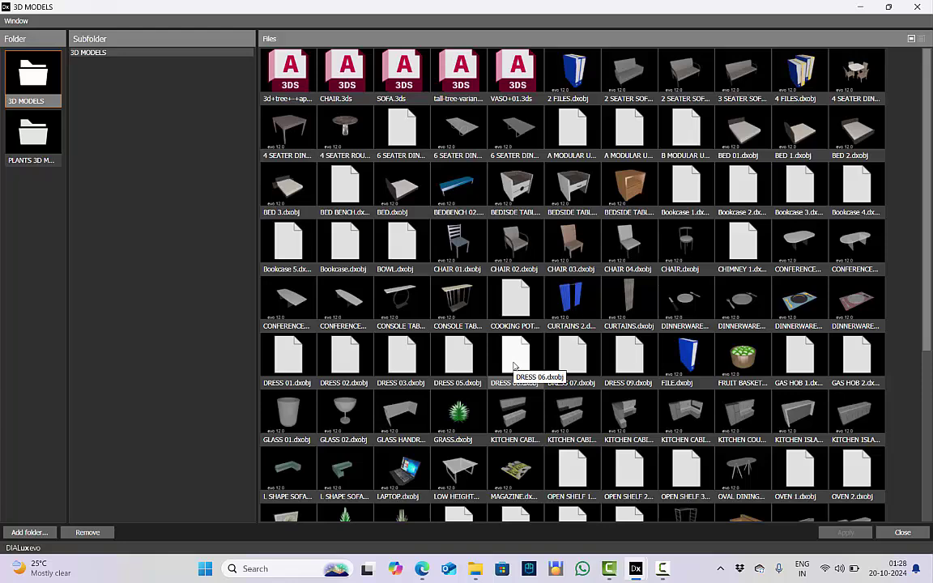
{"action": "key", "text": "alt+Tab"}
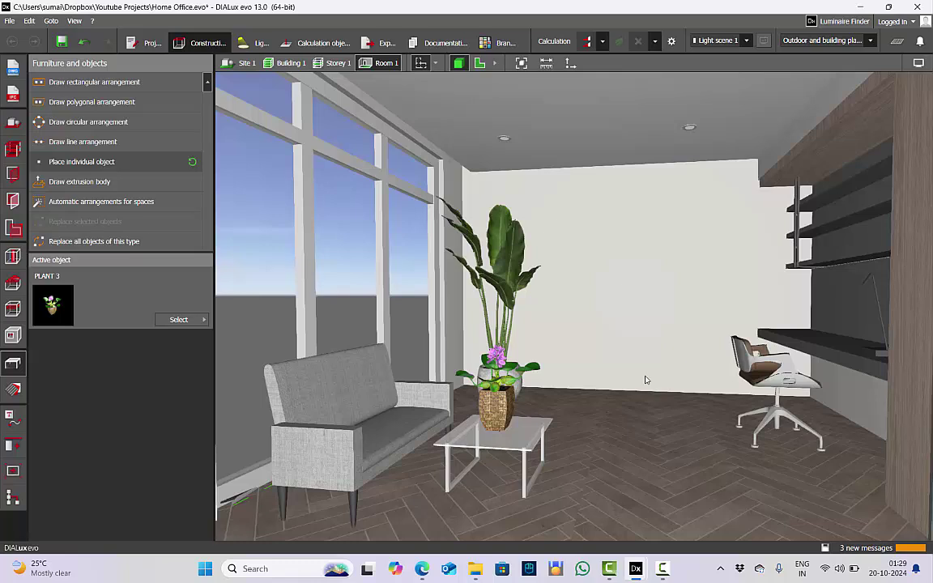